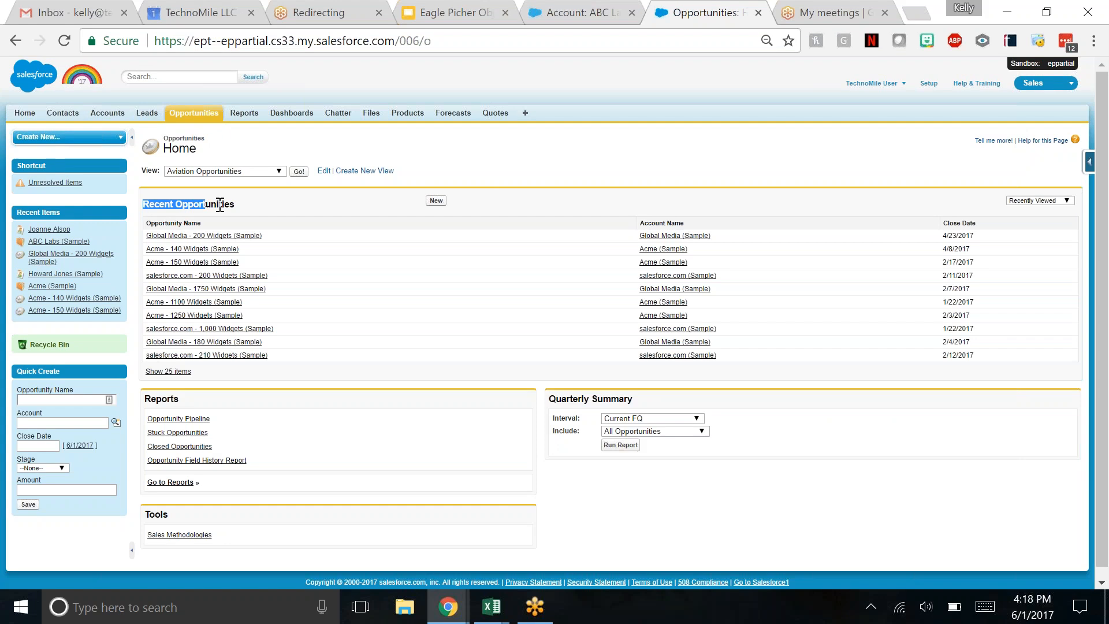
click(187, 205)
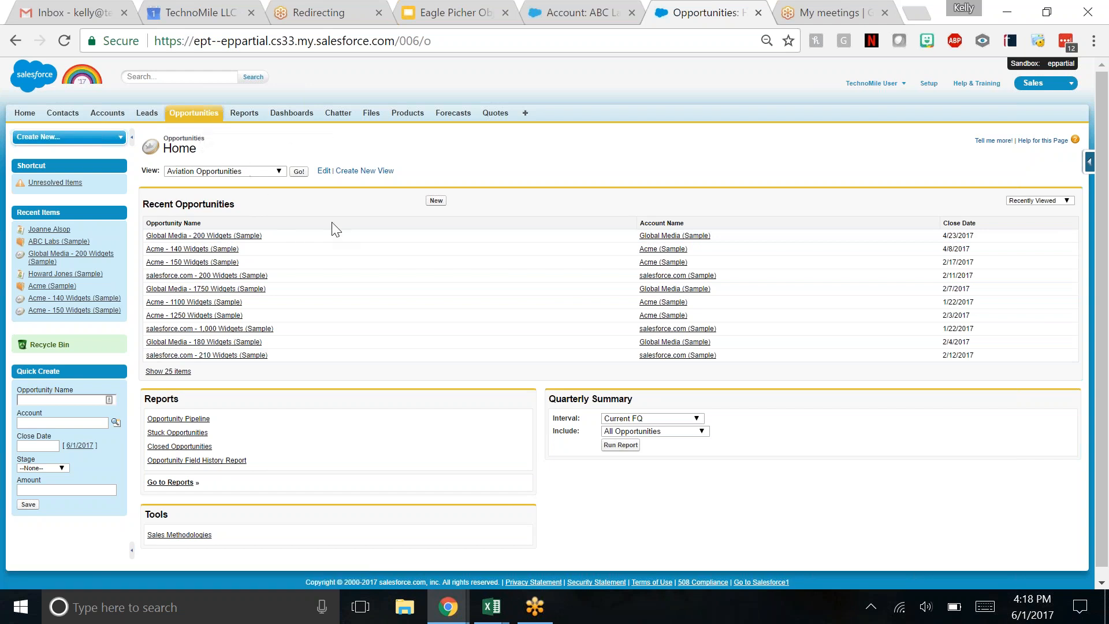
click(438, 203)
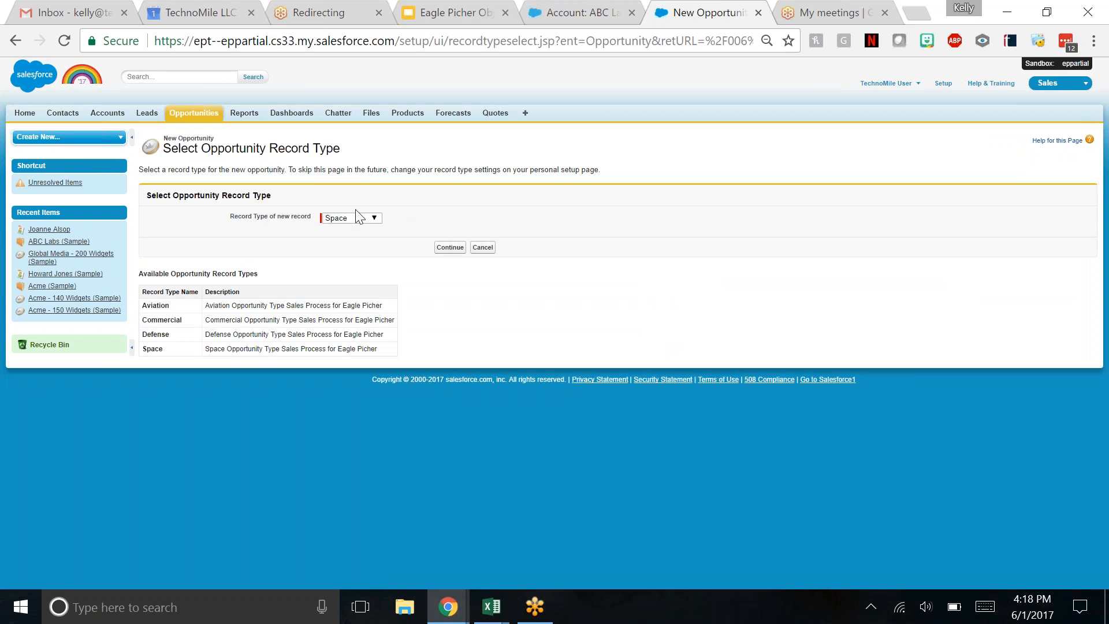
click(362, 218)
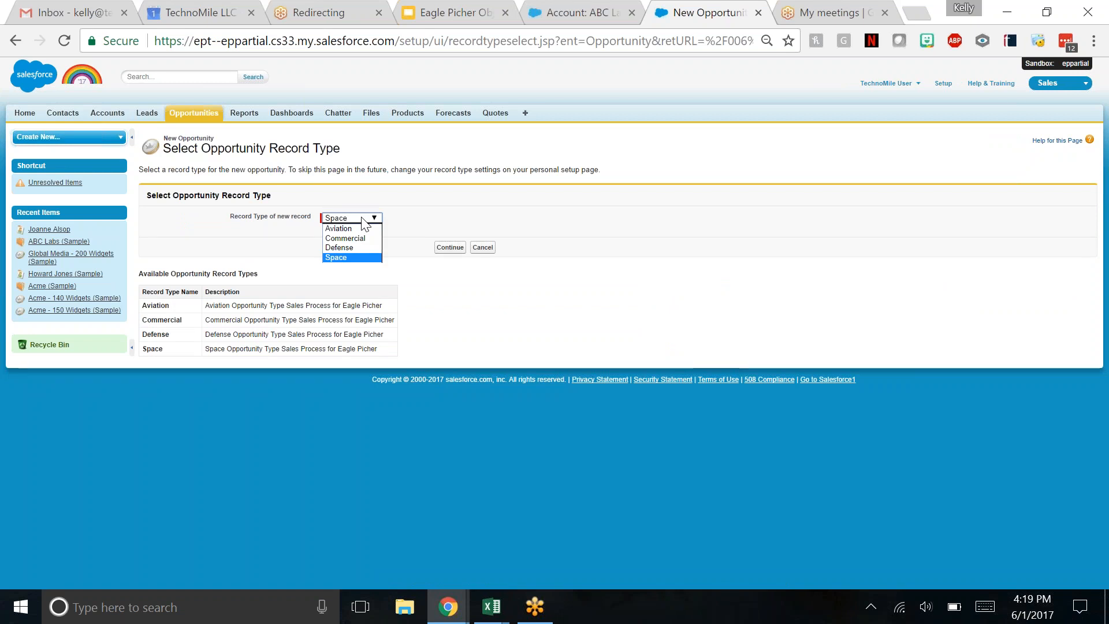
click(353, 257)
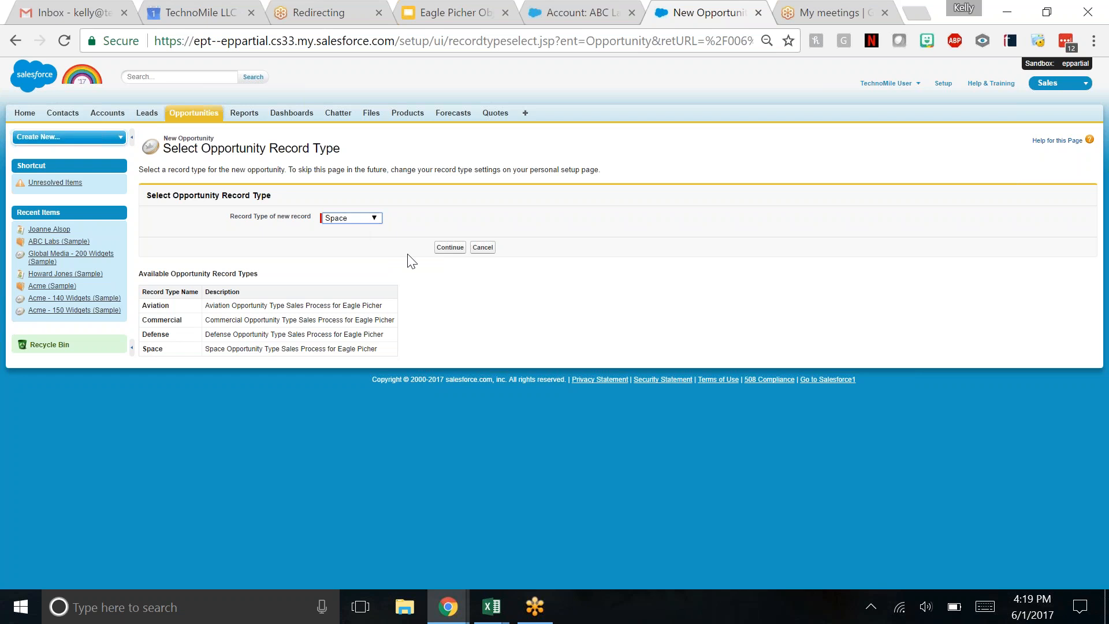
click(450, 248)
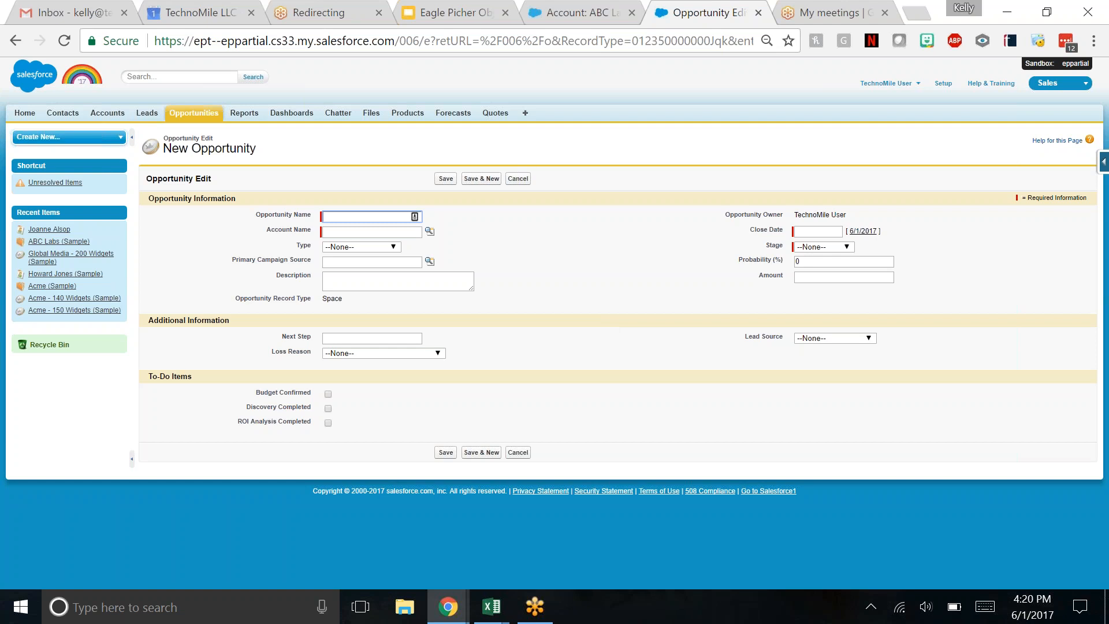
click(517, 180)
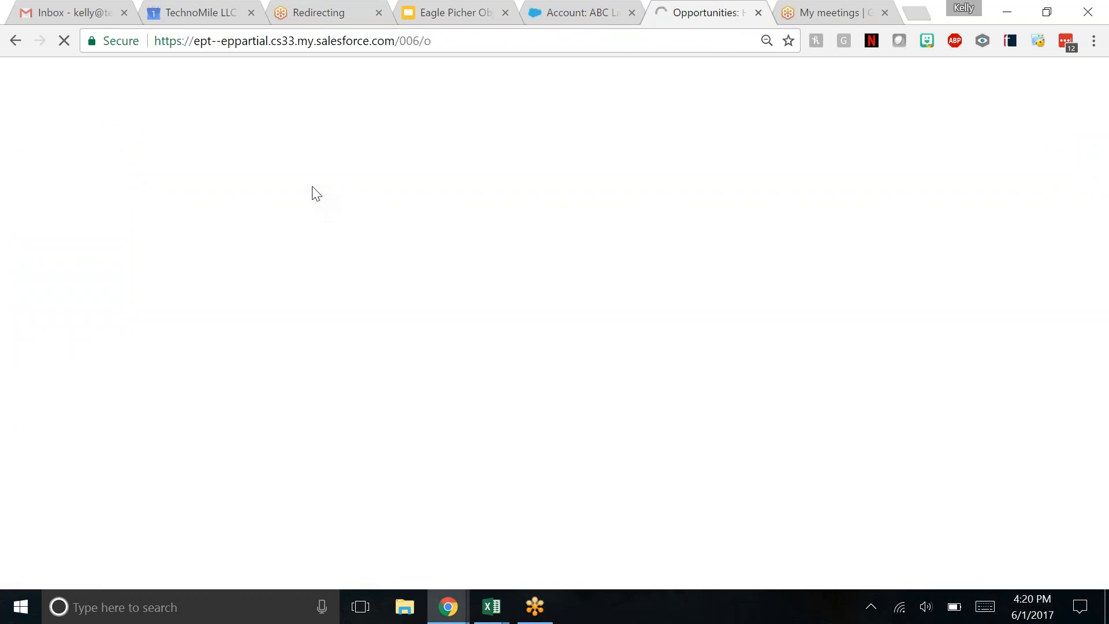
- Open the recently viewed ABC Labs (Sample) account and review its related opportunities and contacts
mouse_move(68, 242)
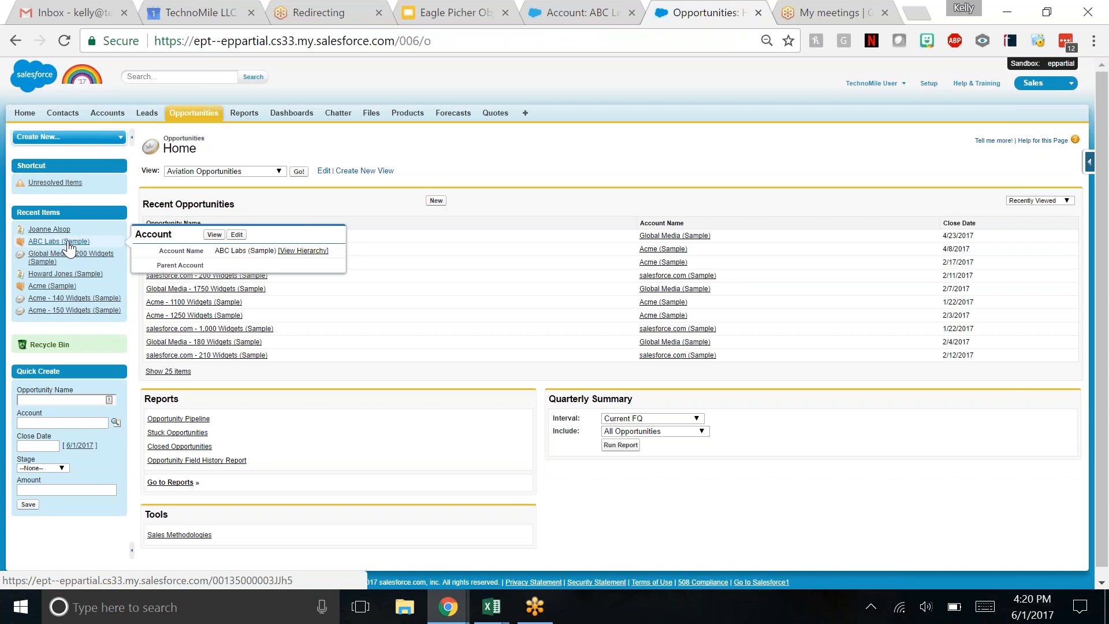
click(68, 244)
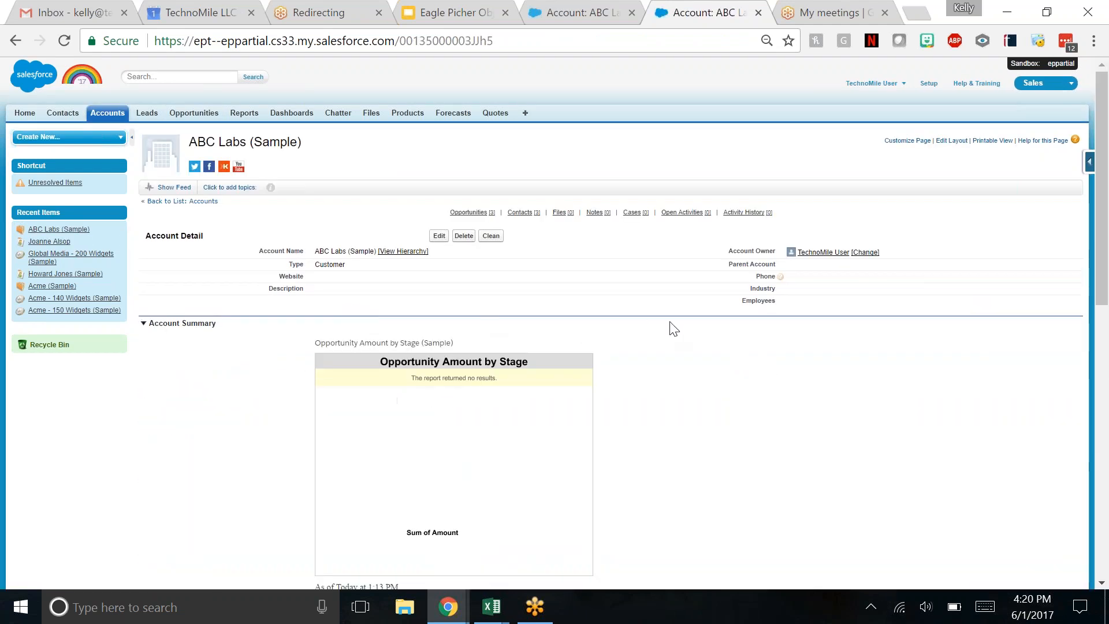
scroll(687, 325, down, 6)
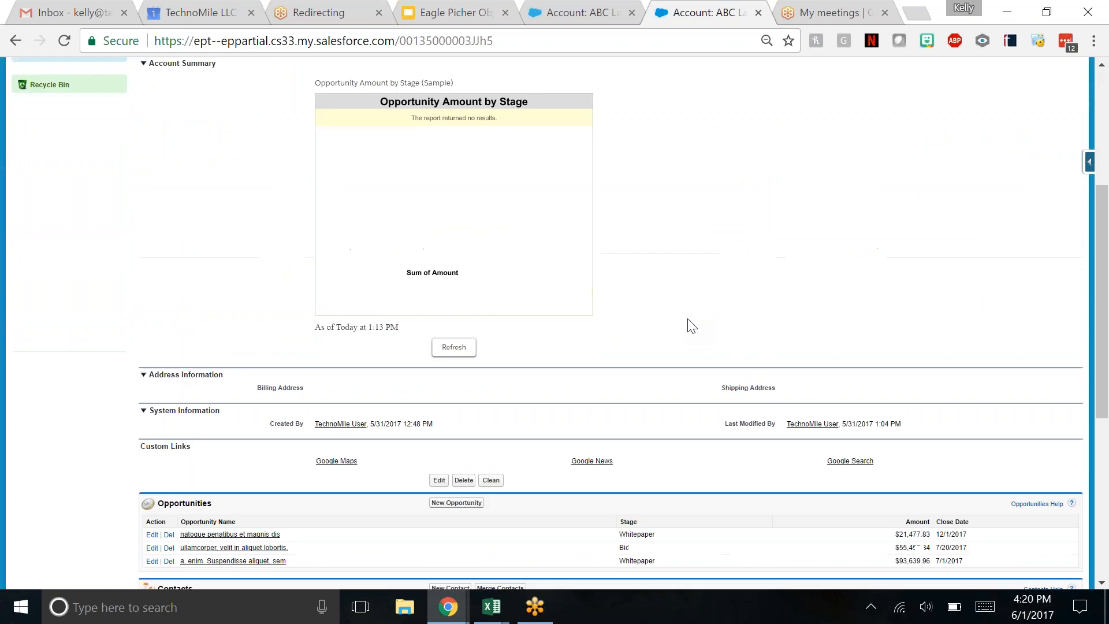
scroll(688, 326, down, 3)
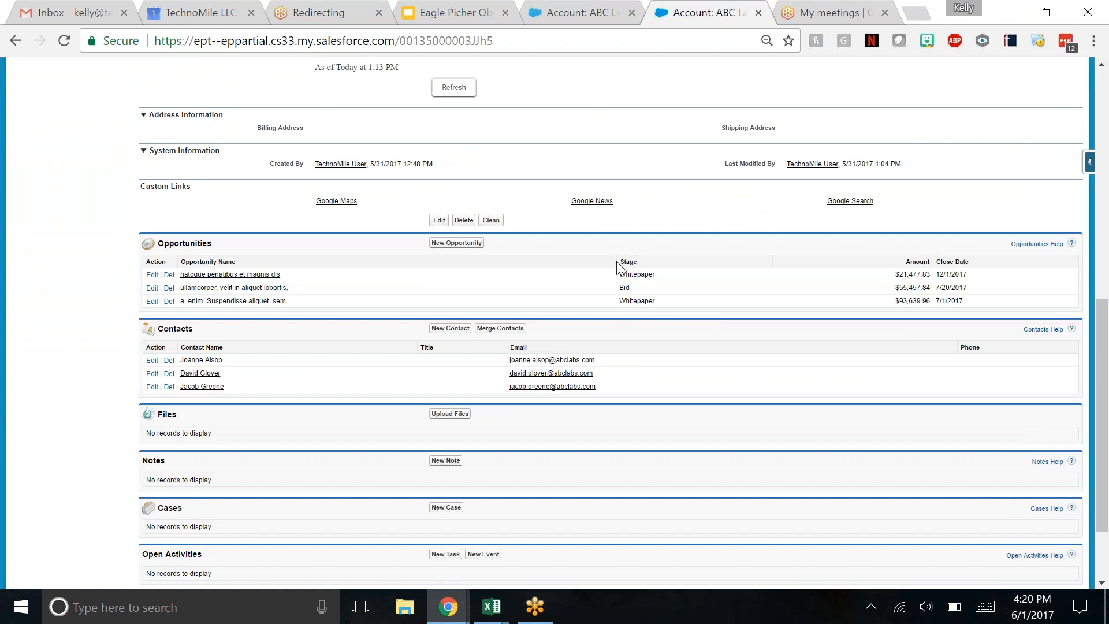
scroll(617, 267, up, 2)
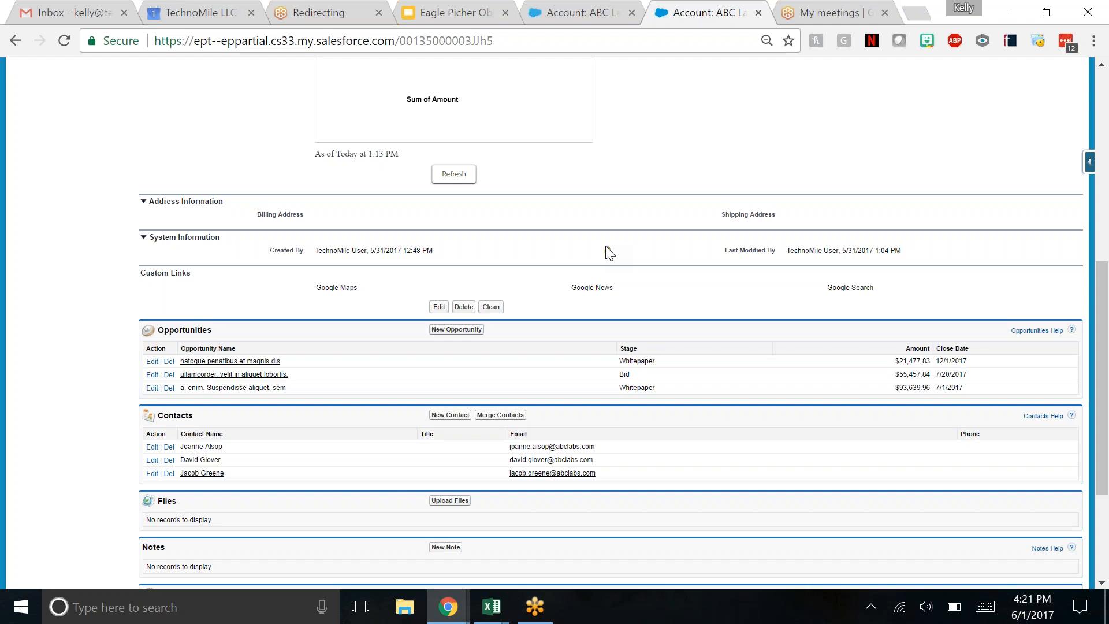
scroll(583, 254, up, 5)
scroll(578, 269, up, 3)
- Open the Opportunities page in a new browser tab and start a new opportunity with the Space record type
right_click(198, 117)
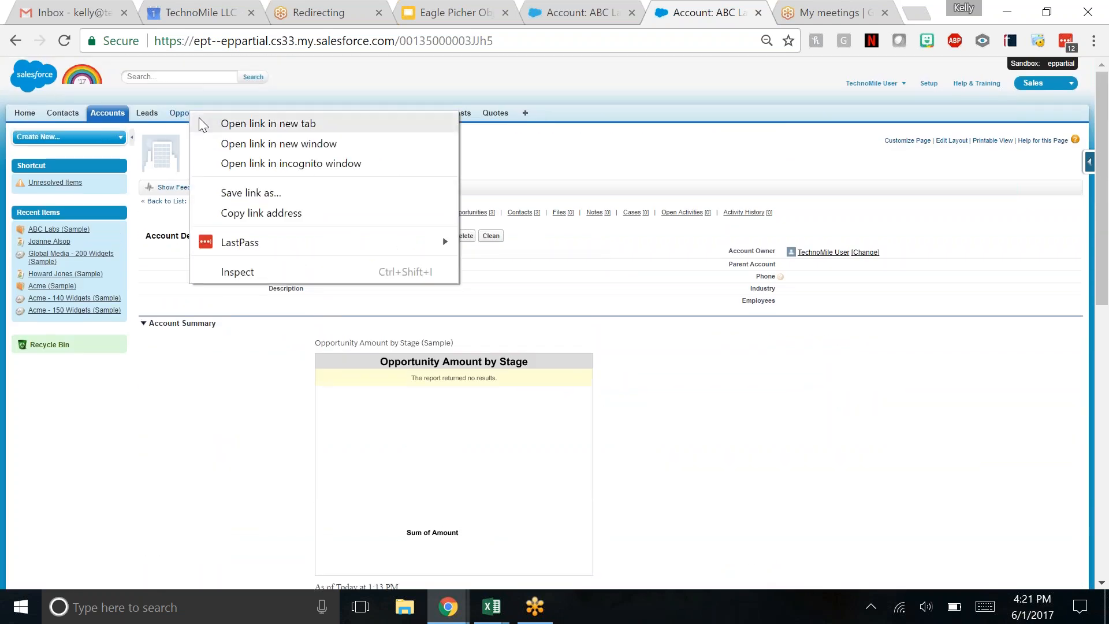
click(202, 123)
click(716, 13)
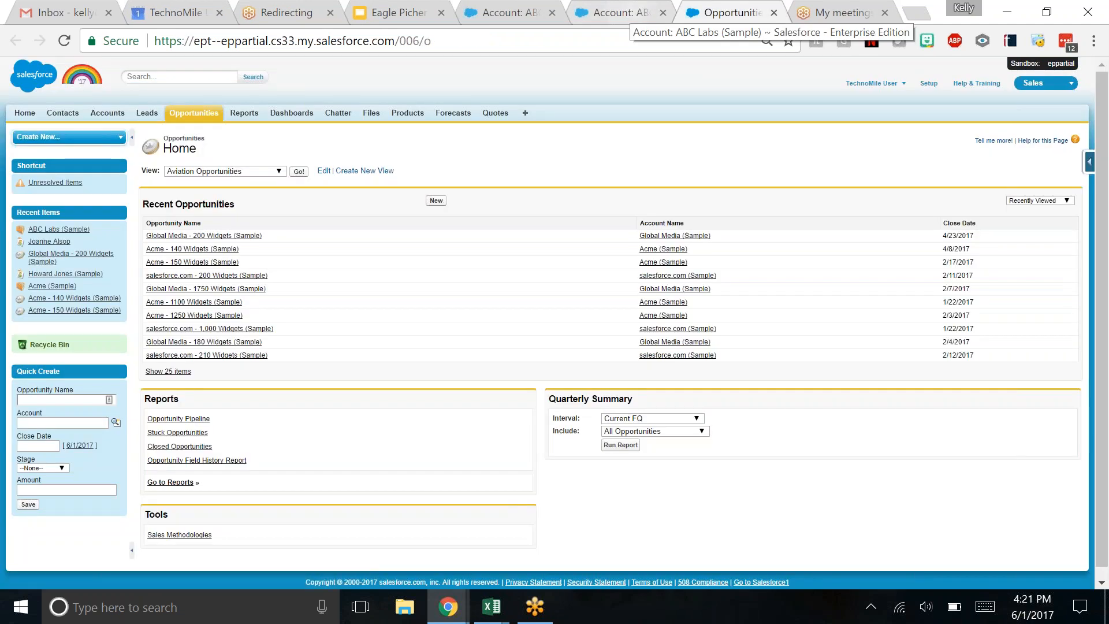
click(436, 200)
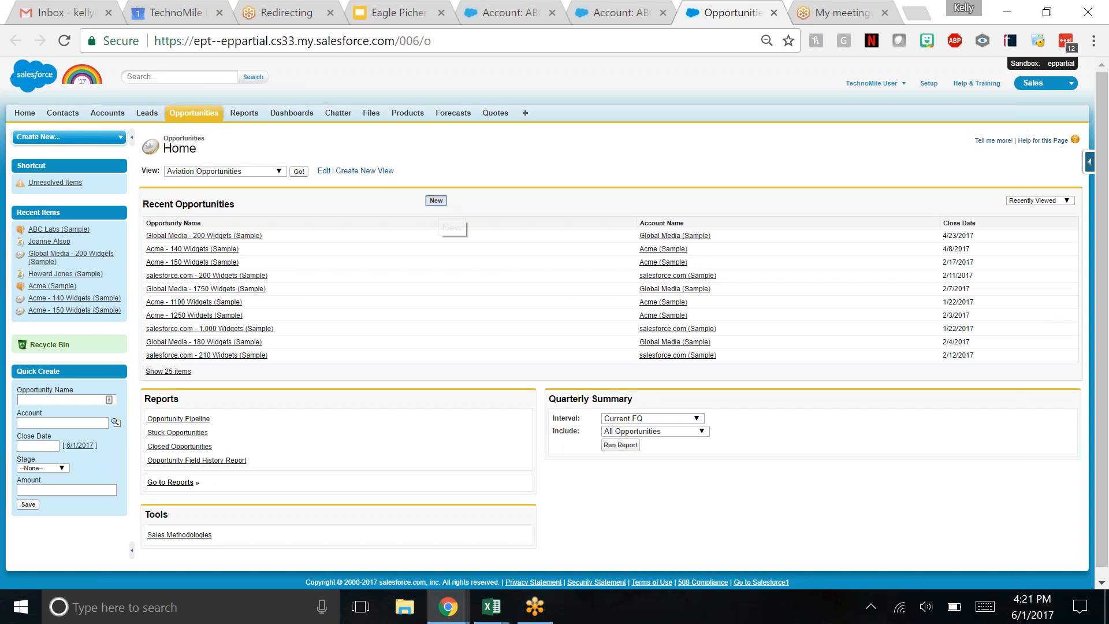
click(375, 219)
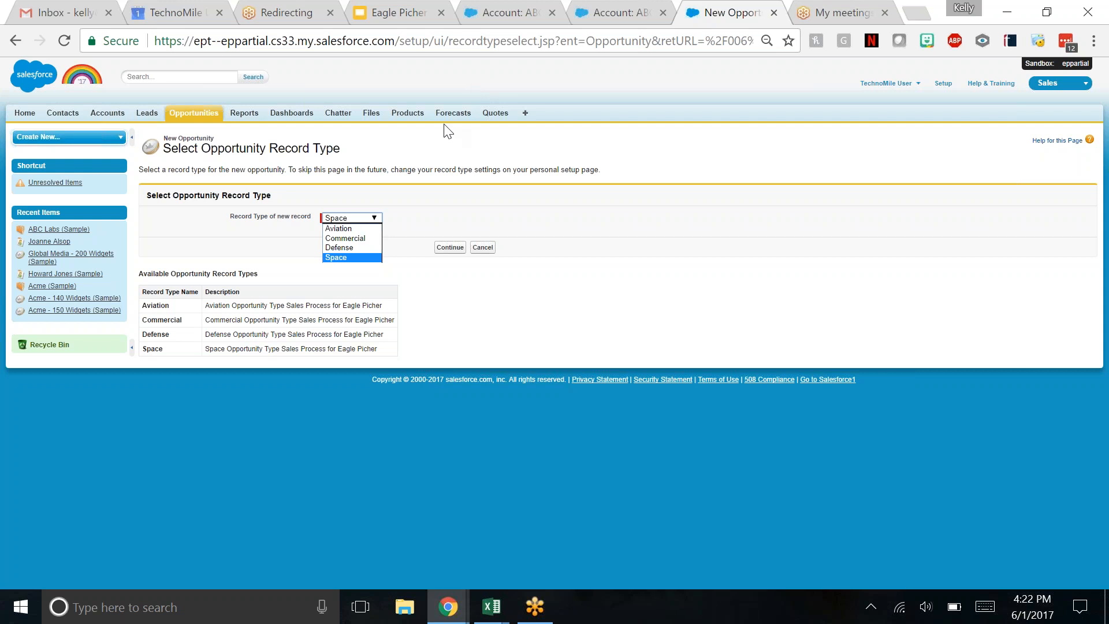
click(448, 253)
click(448, 250)
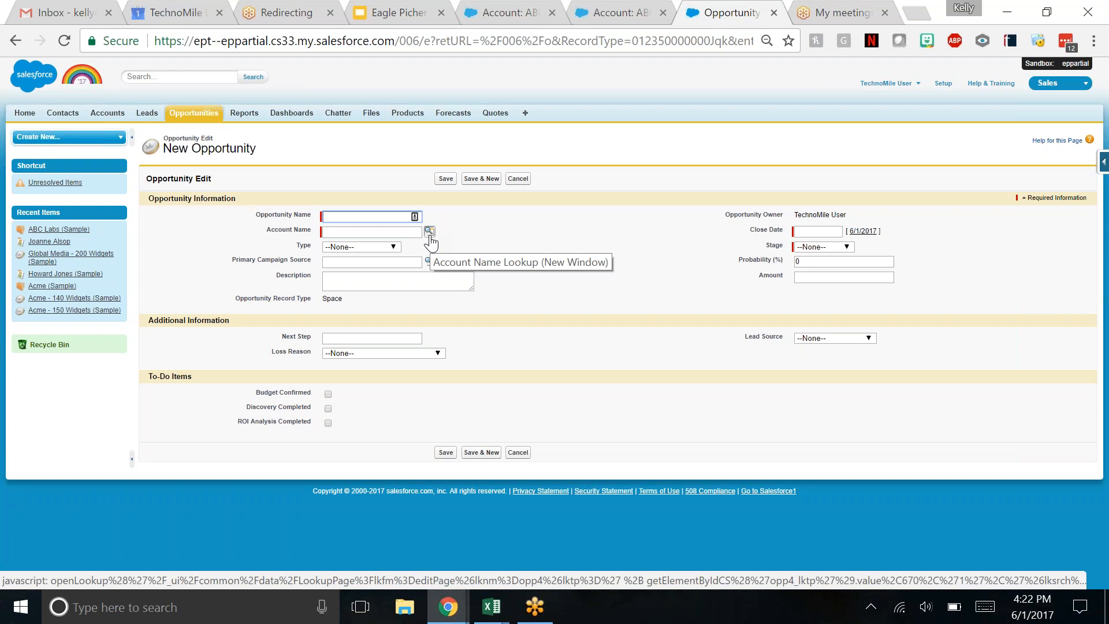
- Set the new opportunity's account name to the suggested recent account ABC Labs (Sample)
click(396, 233)
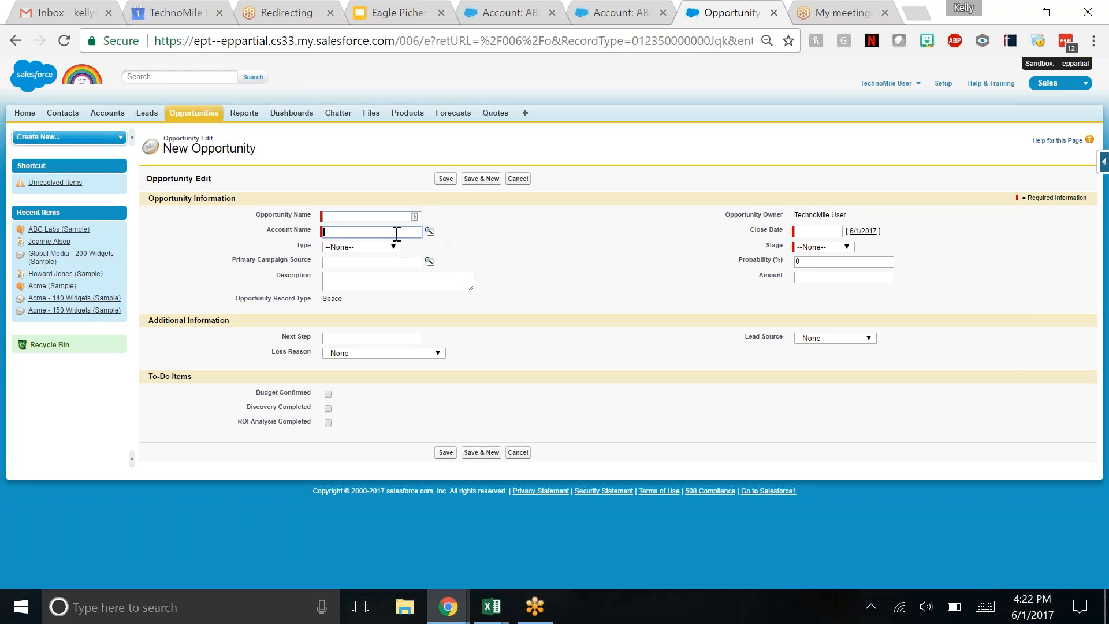
text(Abc)
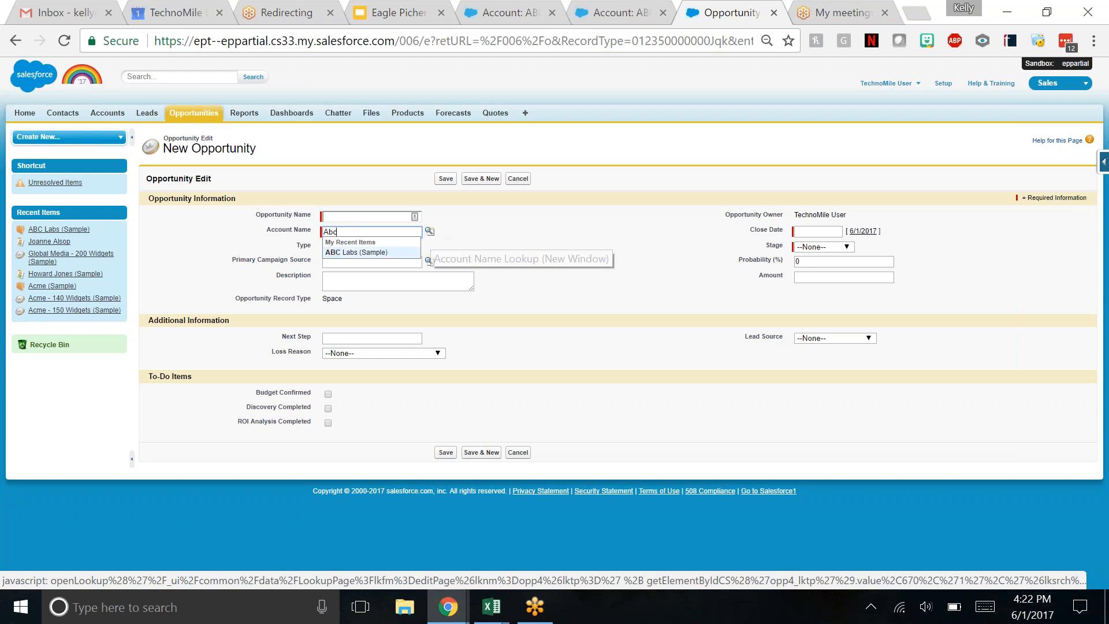
click(356, 252)
click(477, 247)
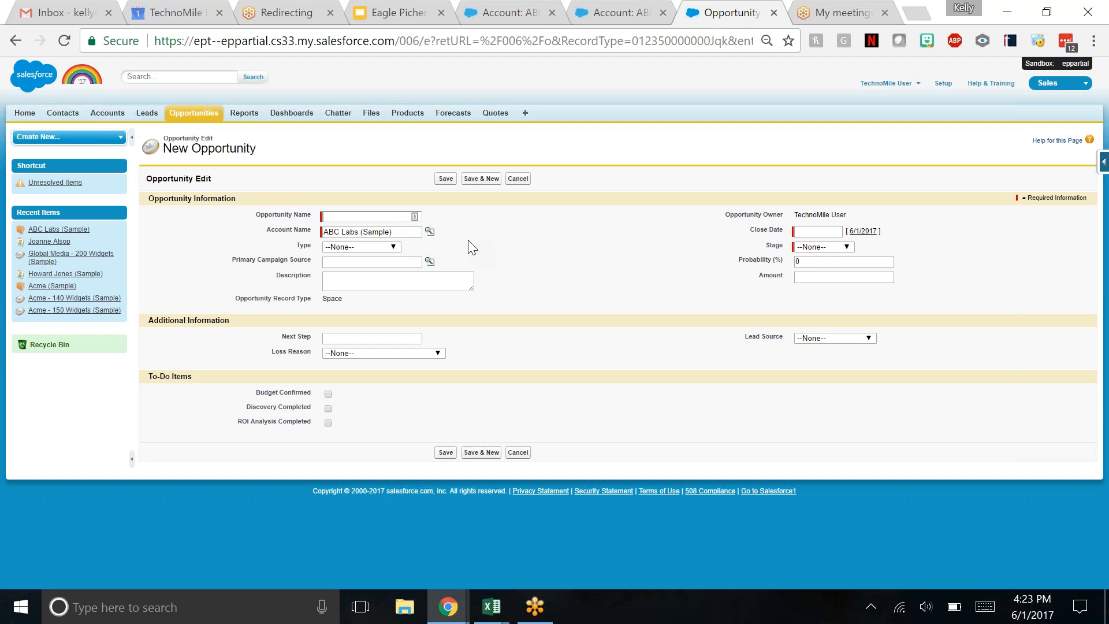
- Look up ABC Labs (Sample) in the account name lookup window, examine its search options, and close it
click(430, 231)
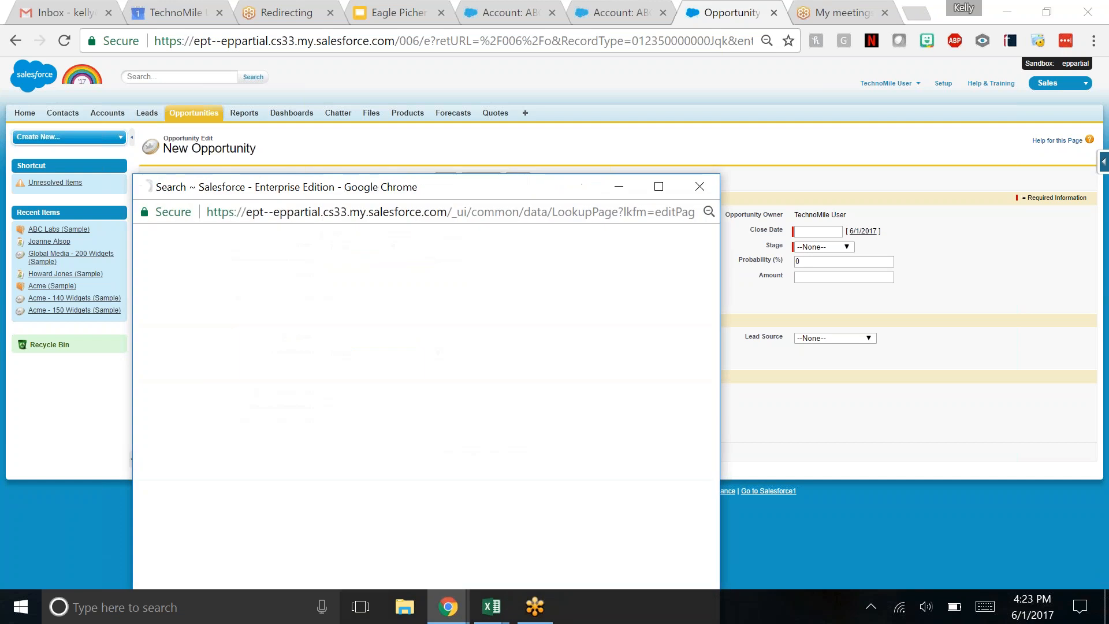
drag(457, 191, 529, 79)
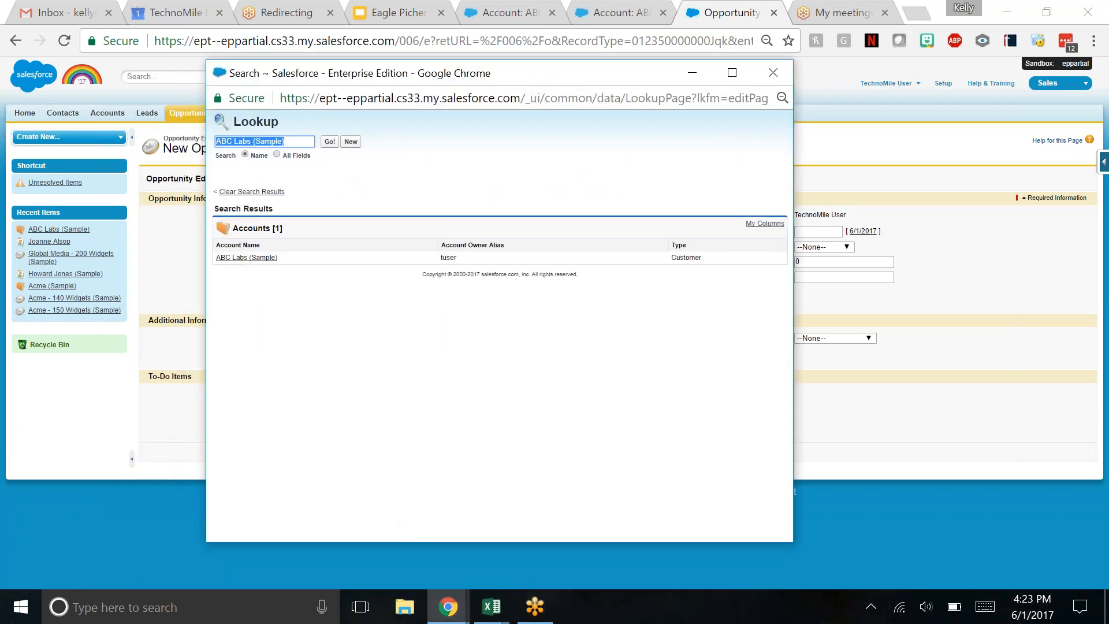
click(300, 139)
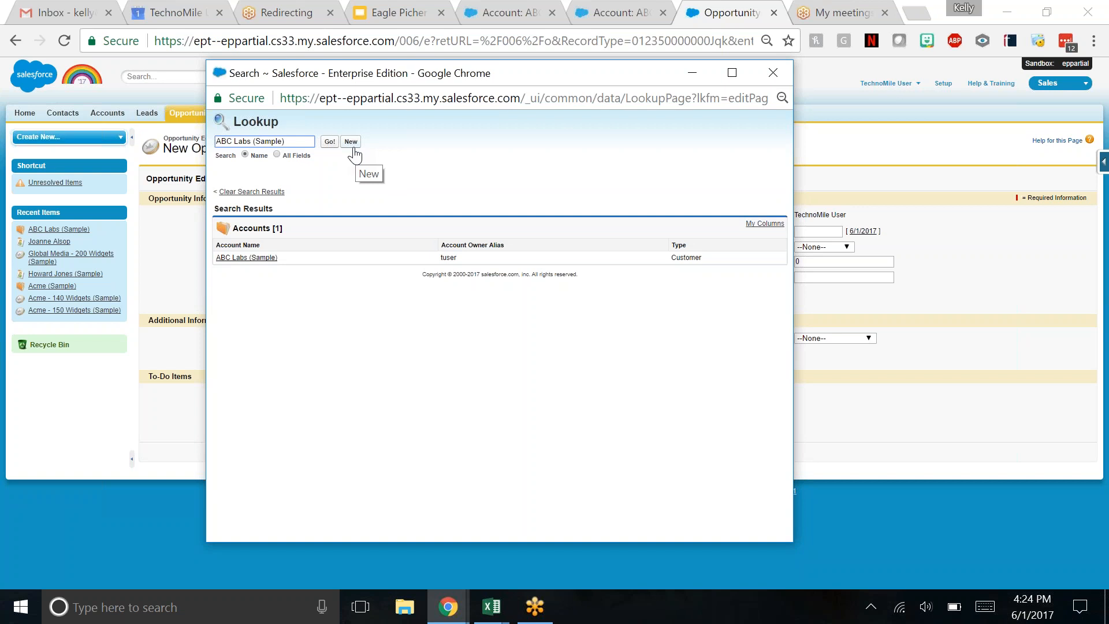
click(773, 73)
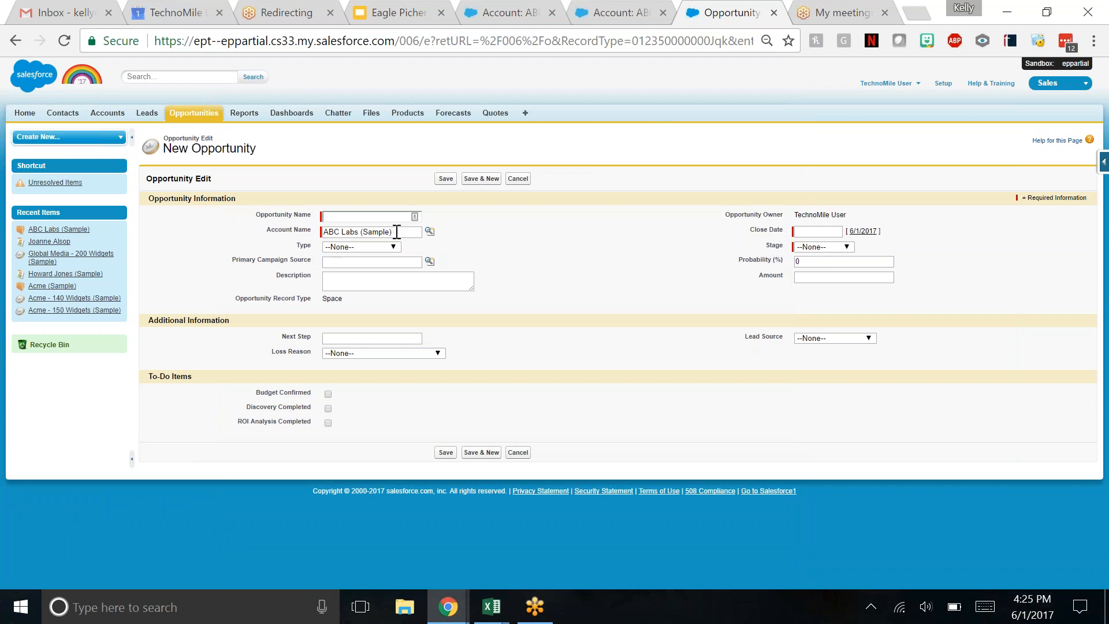
- Shorten the new opportunity's account name to ABC Labs without choosing a suggested account
drag(395, 231, 361, 237)
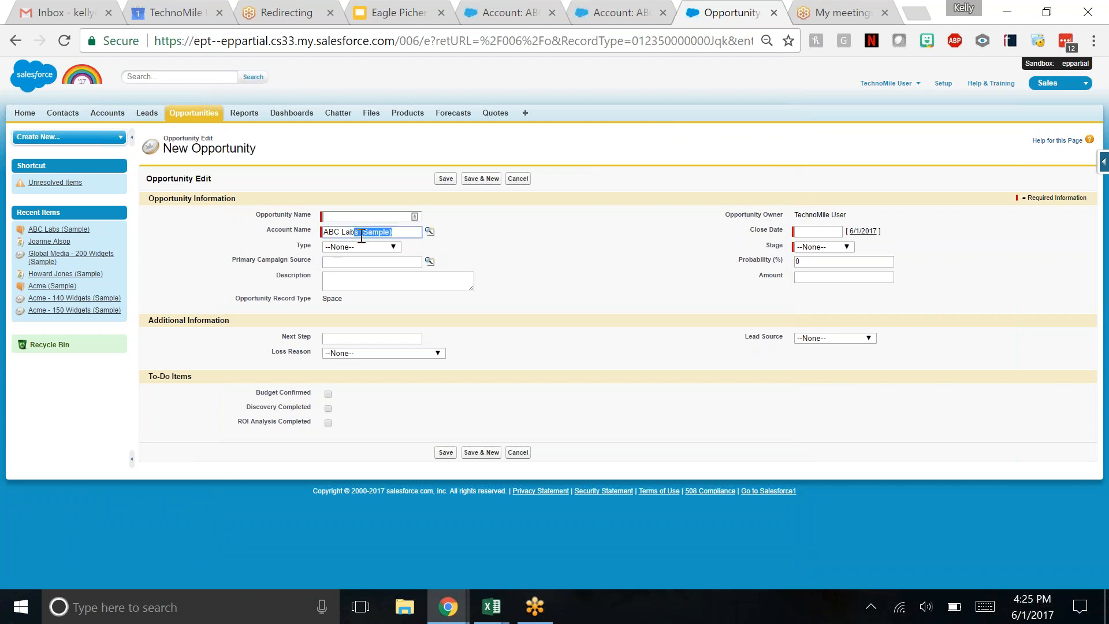
key(BackSpace)
key(BackSpace)
key(BackSpace)
text(bs)
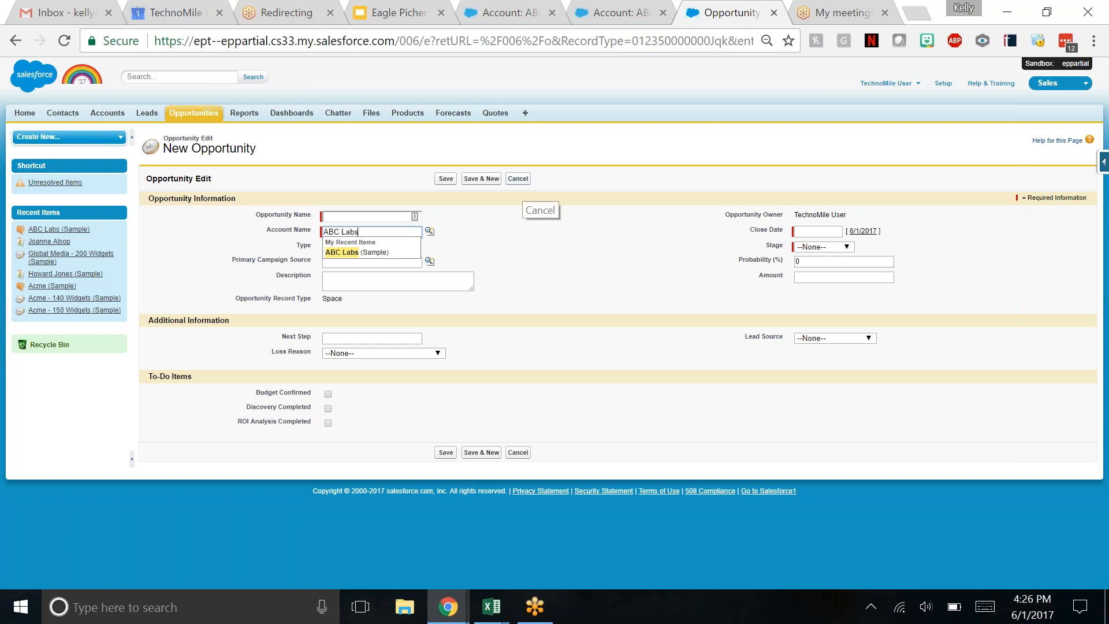
click(483, 237)
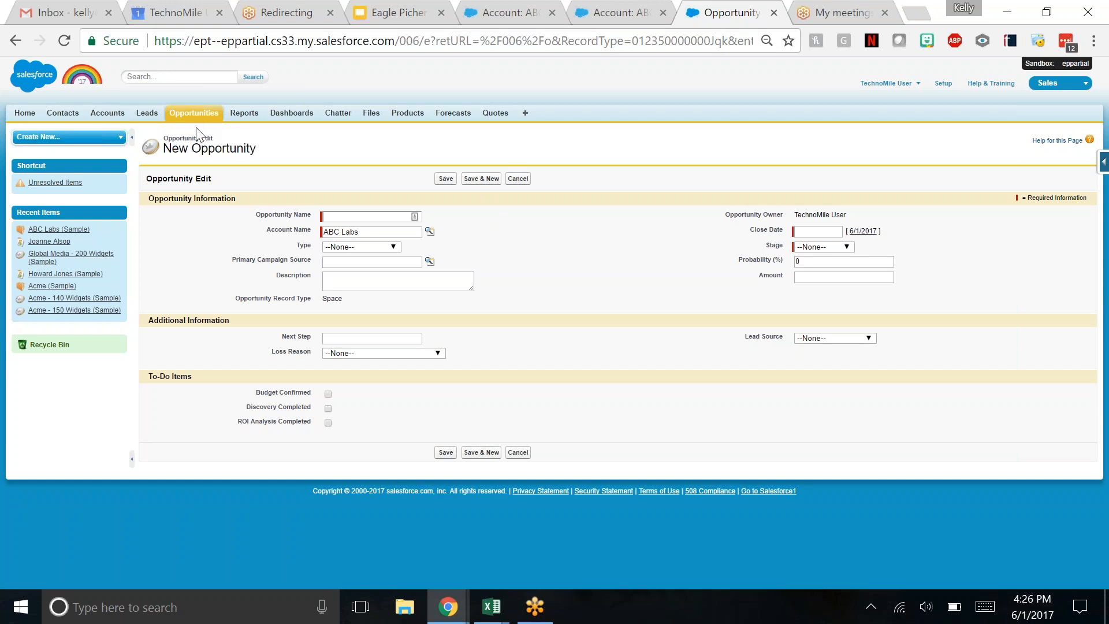
- Search all records for abc* and open the ABC Labs (Sample) account from the results
click(193, 76)
text(abc*)
key(Return)
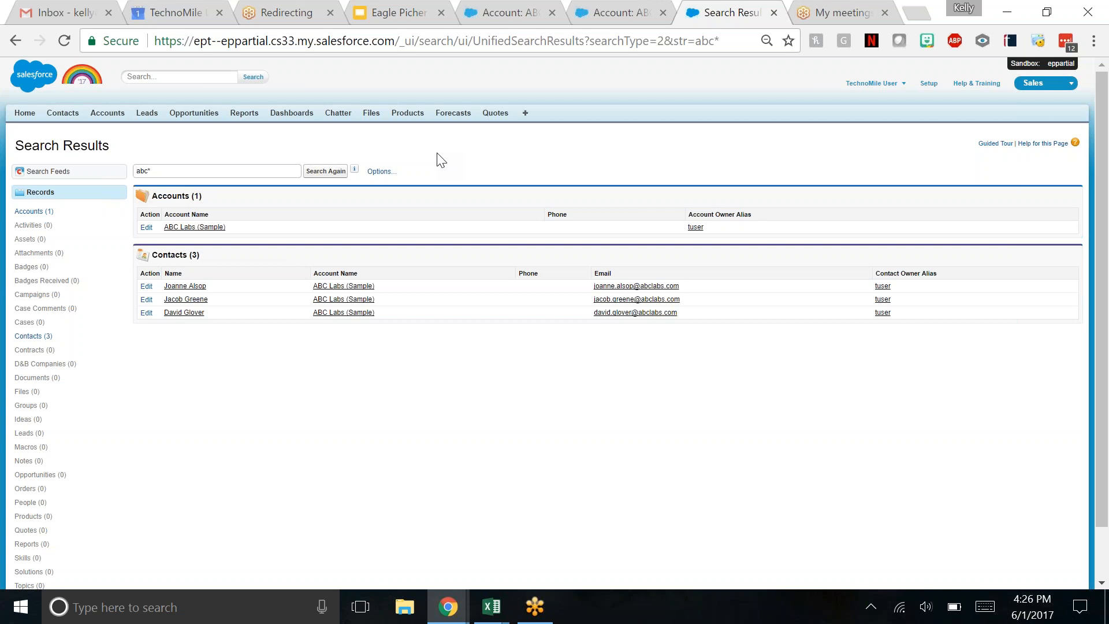
click(195, 228)
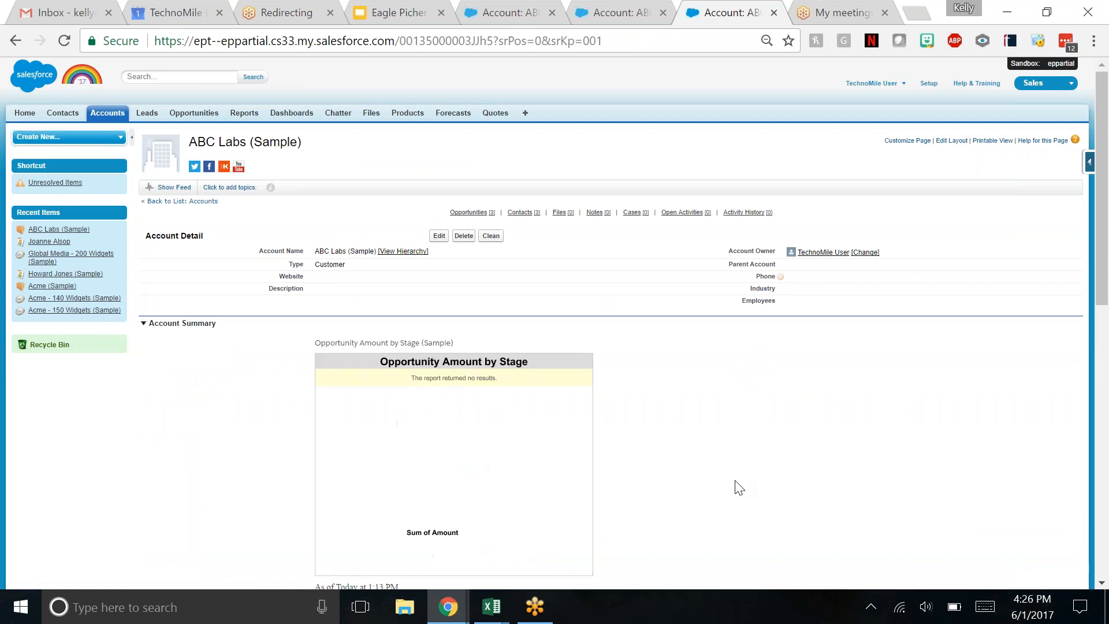
- Start a new opportunity from the ABC Labs (Sample) account with the record type Space
scroll(735, 485, down, 8)
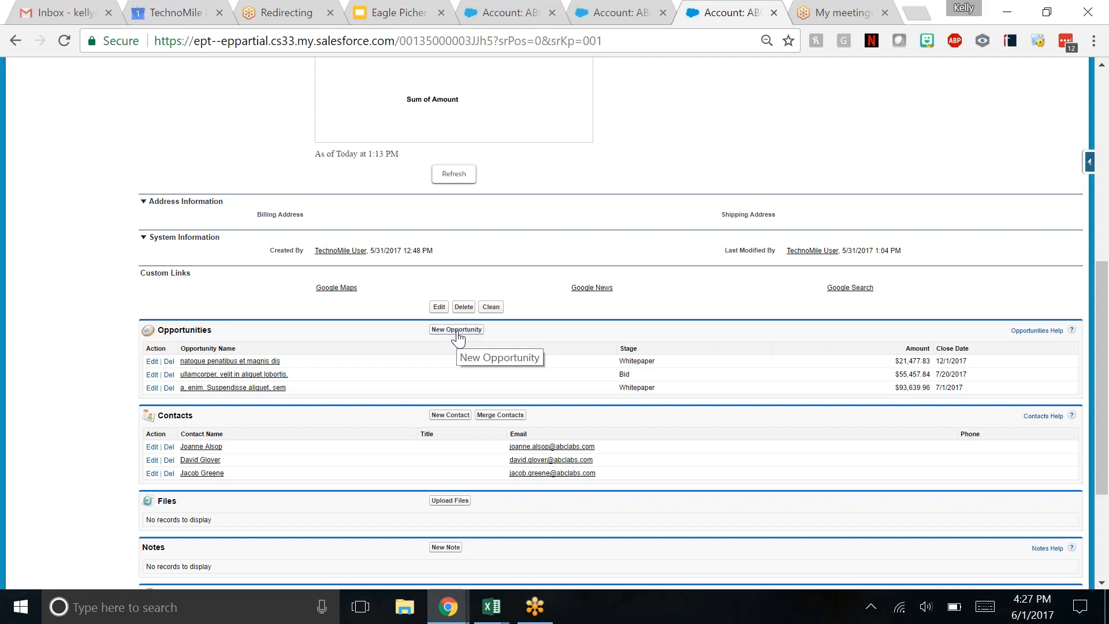
scroll(458, 337, up, 8)
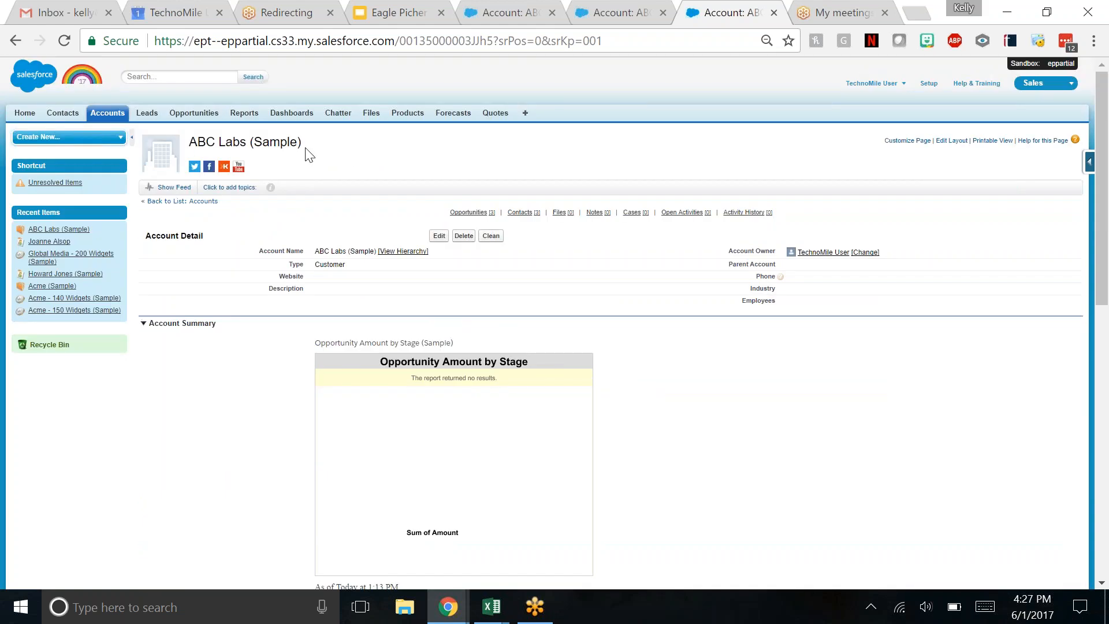
scroll(329, 157, down, 8)
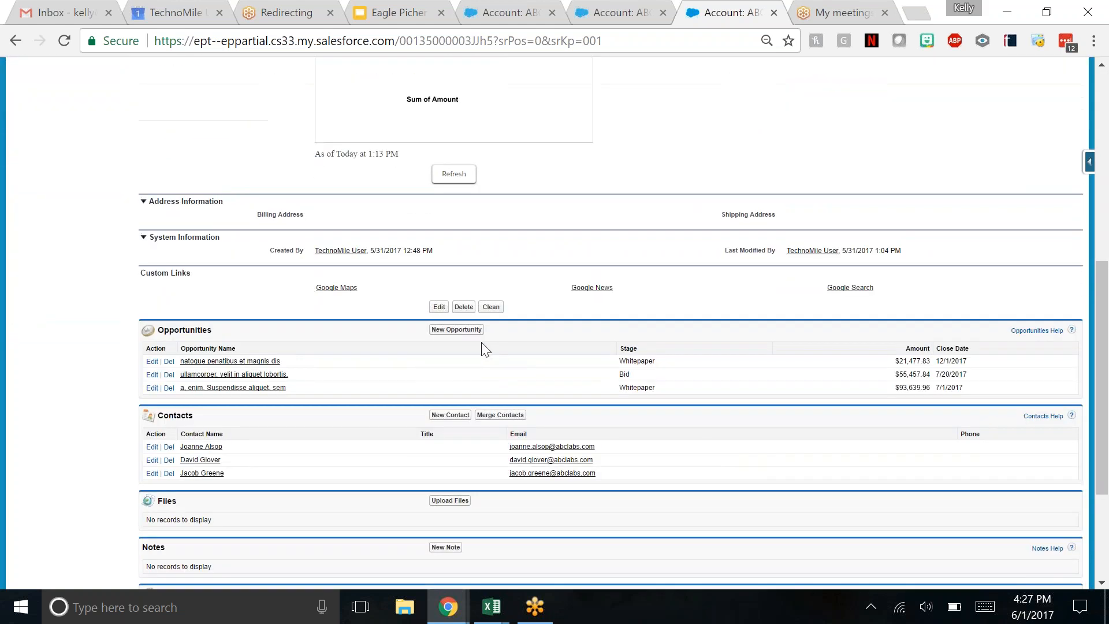
scroll(458, 343, up, 8)
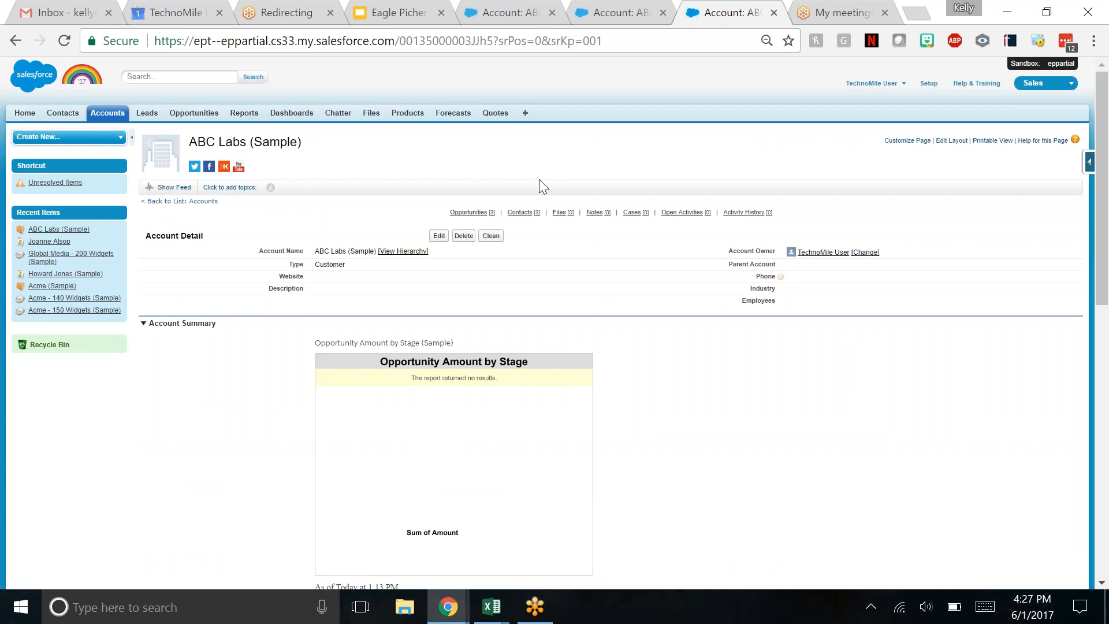
mouse_move(468, 212)
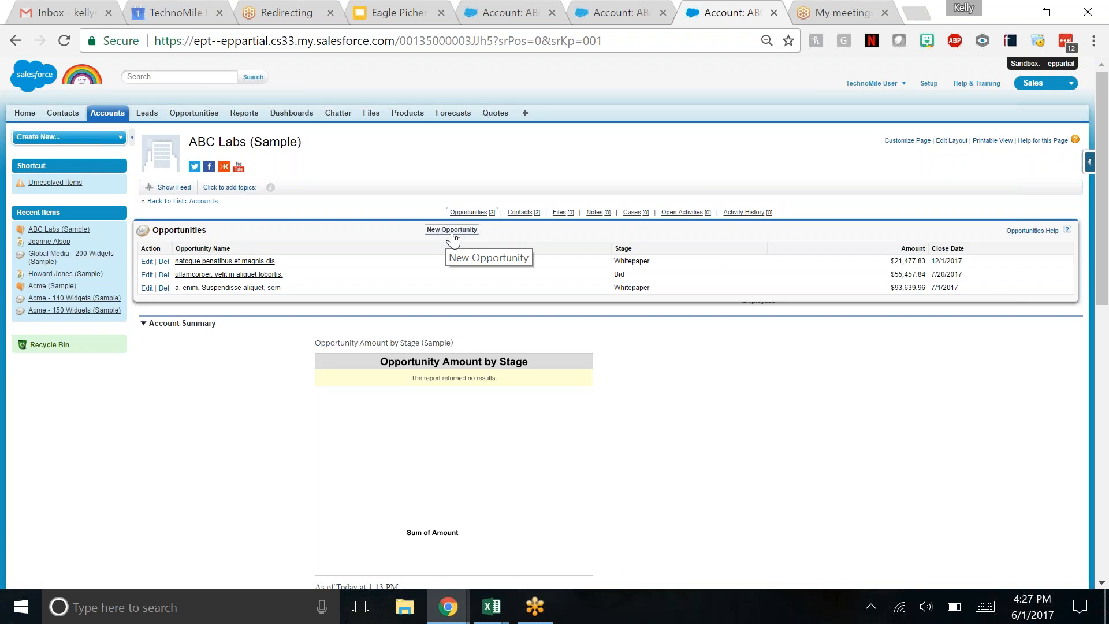
click(453, 231)
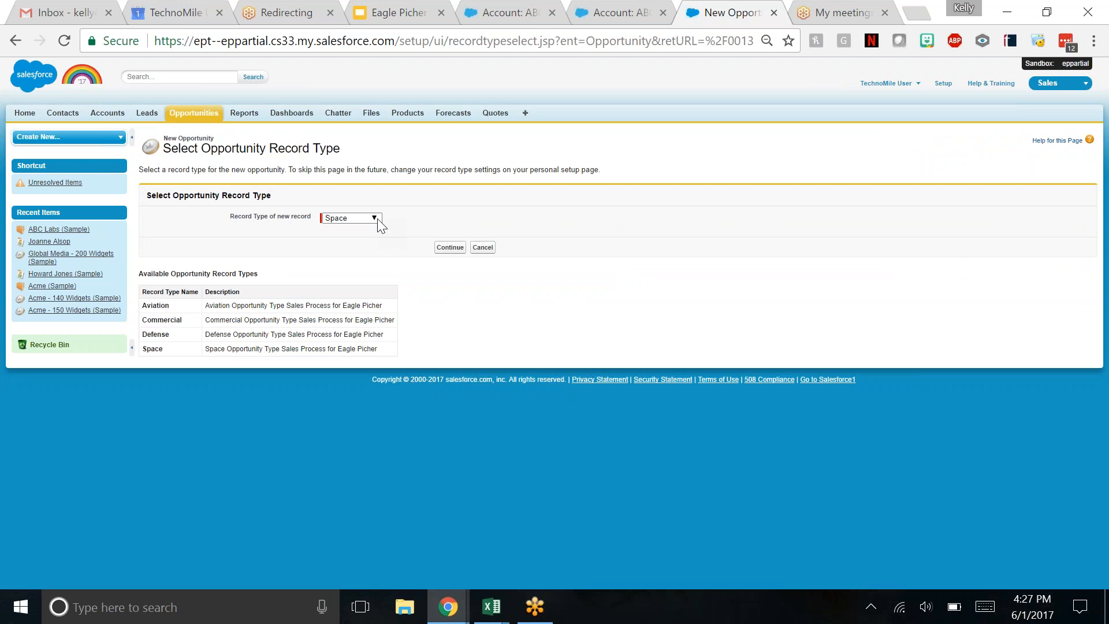
click(376, 219)
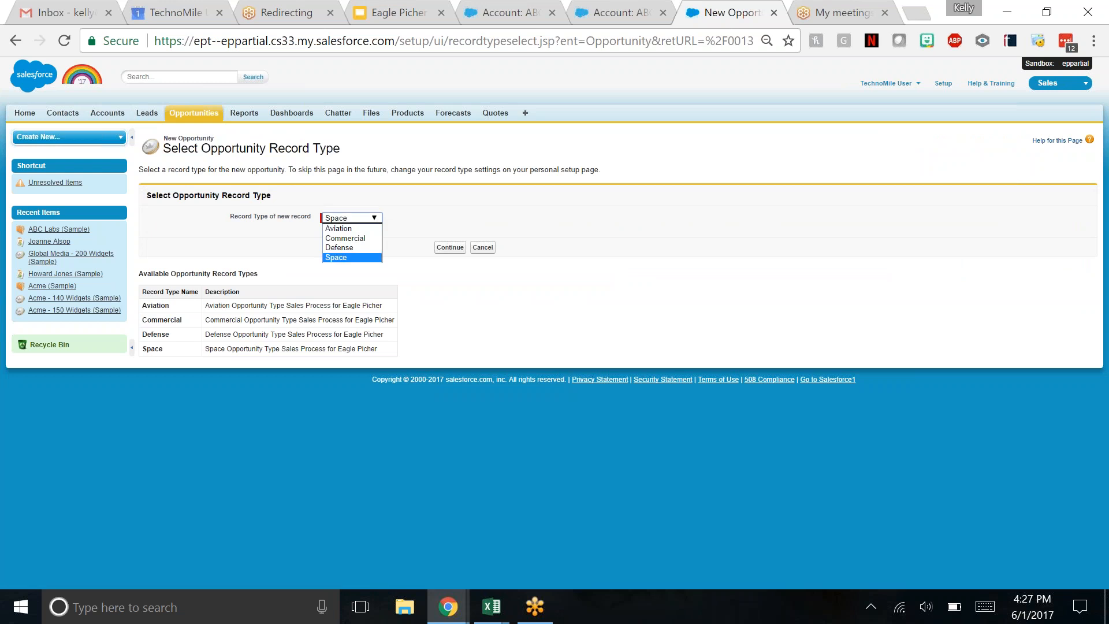
click(346, 257)
click(450, 247)
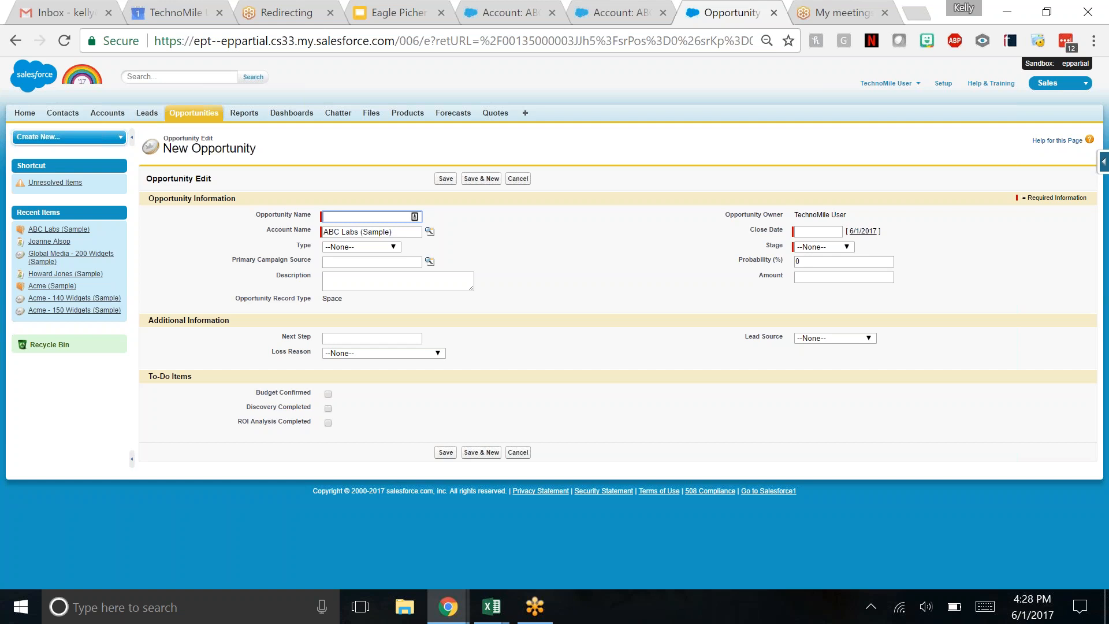
- Name the new opportunity Sample Opp 1 and set its type to New Business
text(Sample Opp 1)
click(490, 230)
click(393, 247)
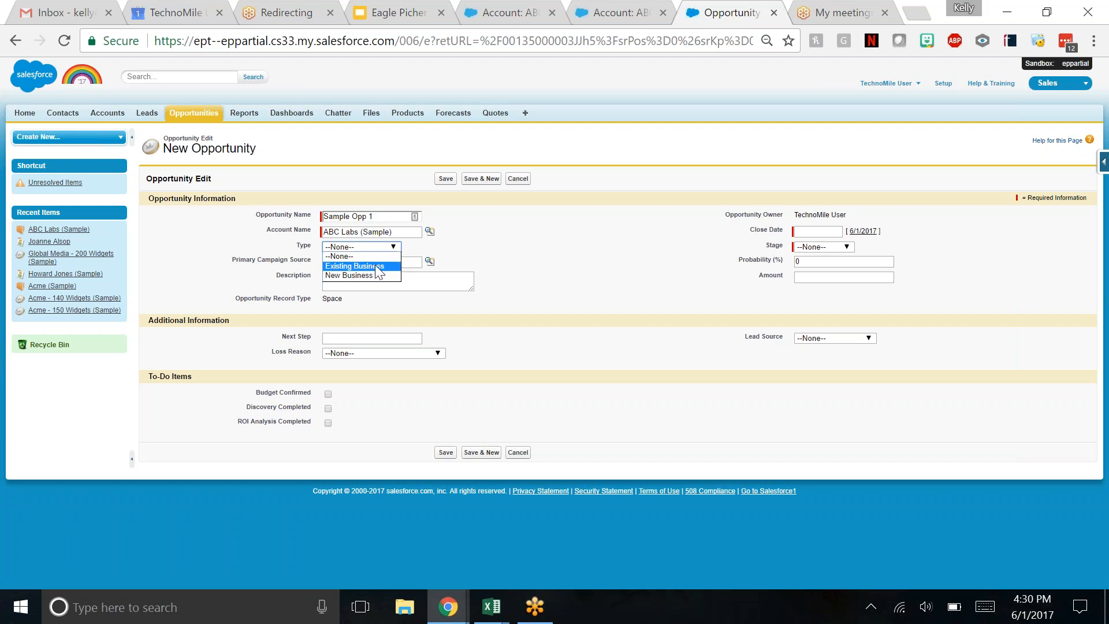
click(354, 275)
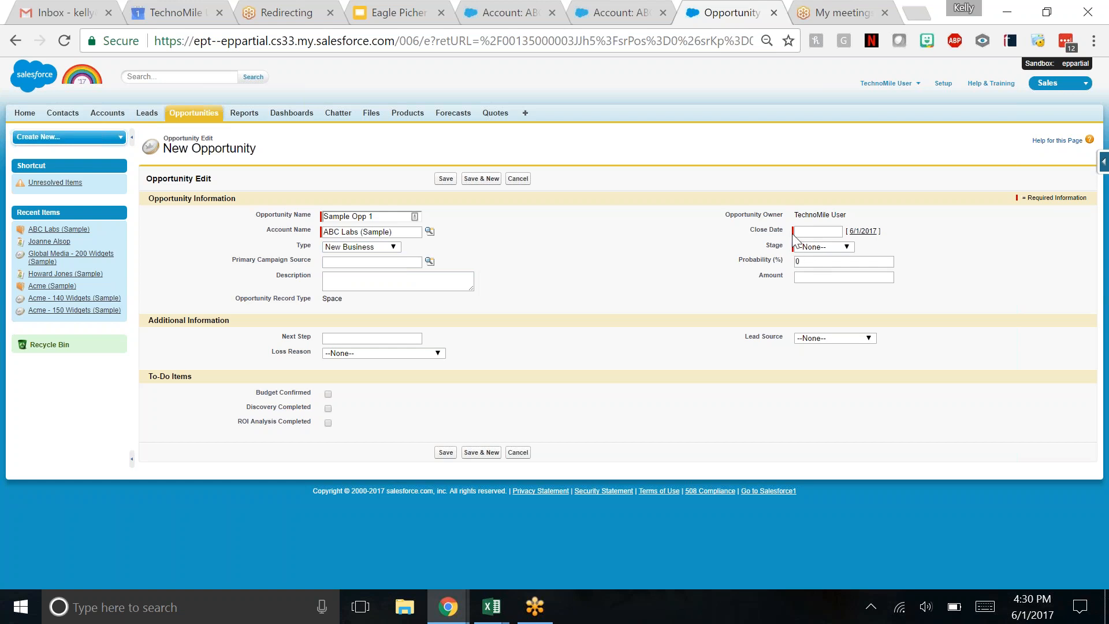
- Set the opportunity's close date to 8/31/2017
click(815, 232)
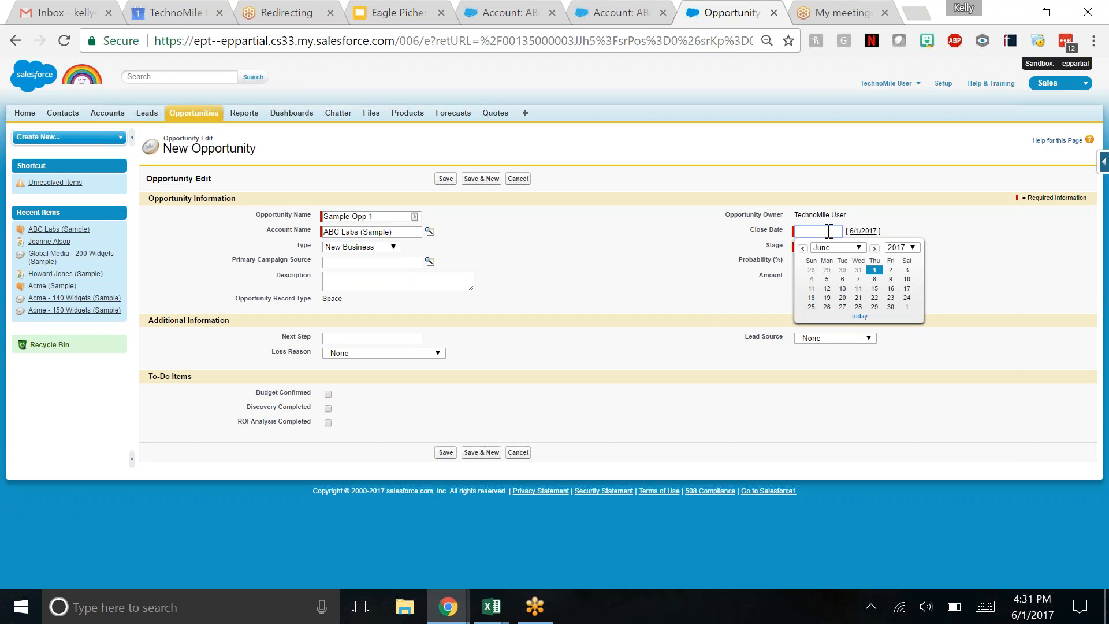
click(875, 248)
click(875, 248)
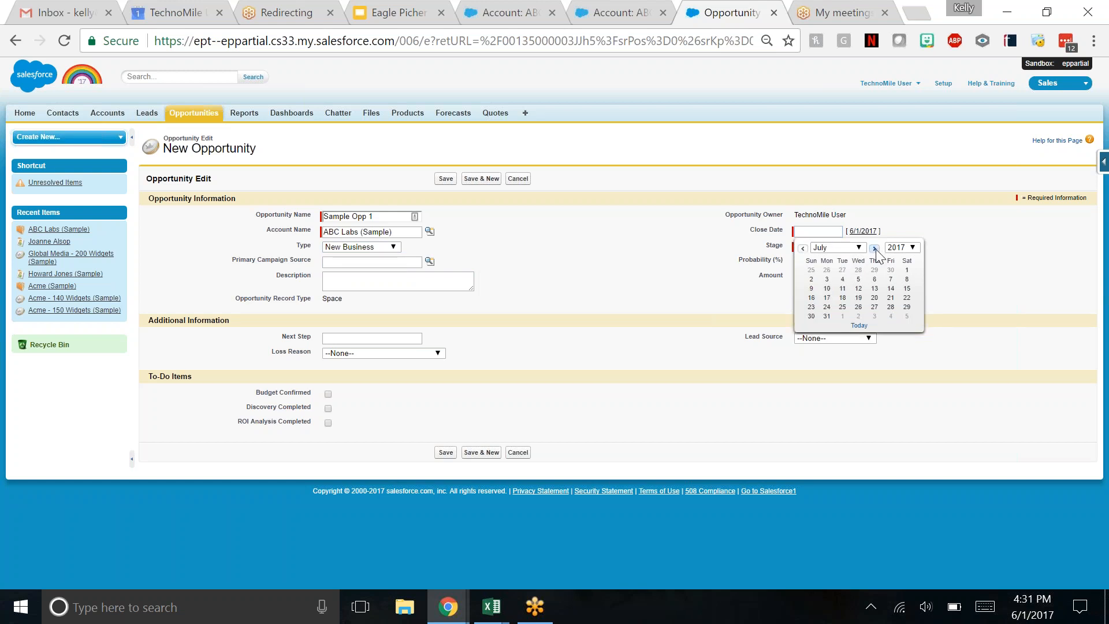
click(874, 307)
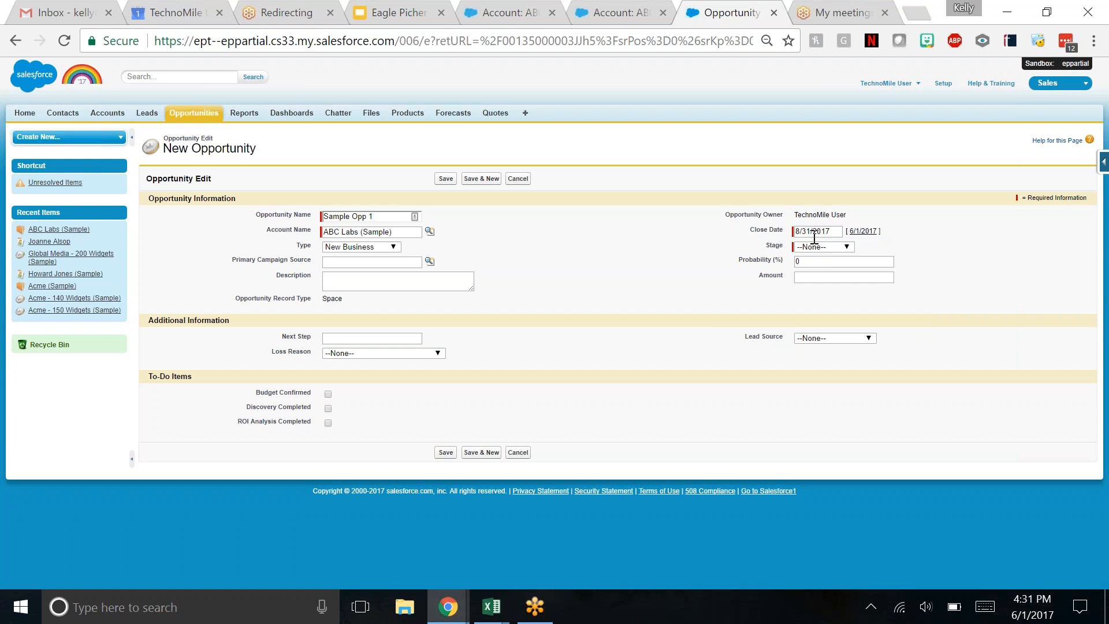
- Set the opportunity's stage to RFI after reviewing the available stages
click(847, 248)
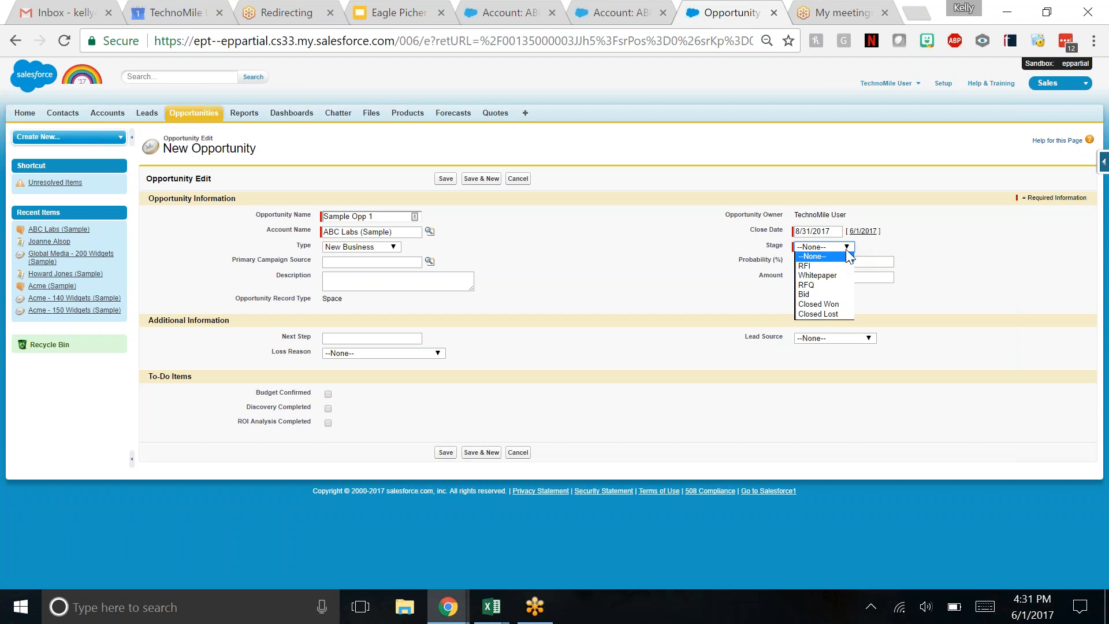
click(834, 265)
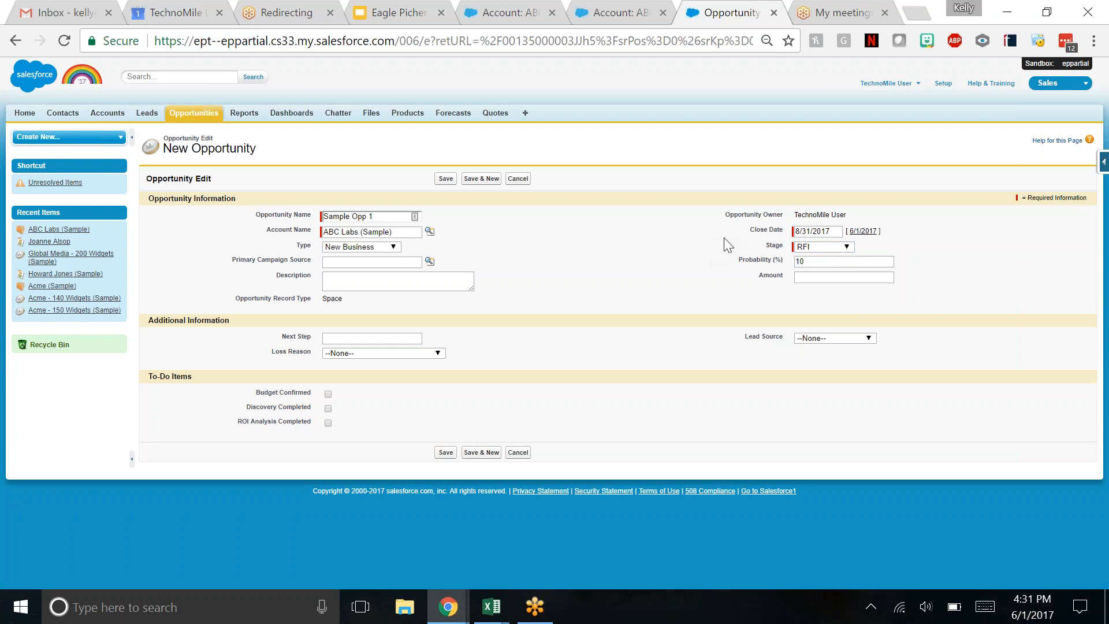
click(848, 249)
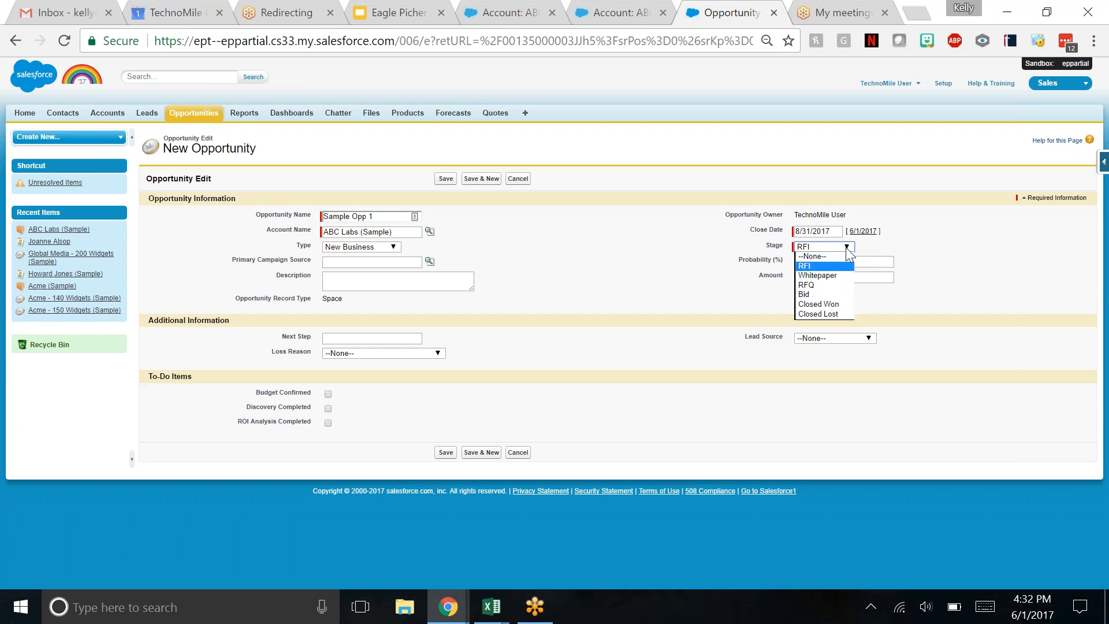
click(842, 267)
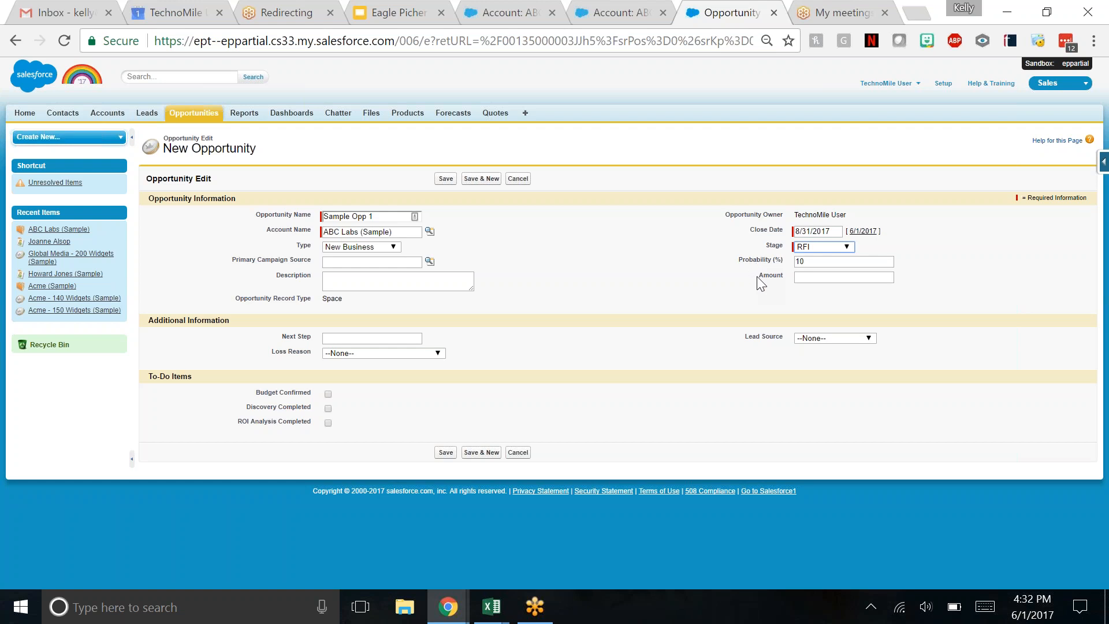
- Change the opportunity's stage to RFQ and enter an amount of 200,000
click(824, 247)
click(815, 285)
click(826, 250)
click(819, 278)
text(200,000)
click(786, 283)
- Examine the campaign source, description, record type and next step fields, and the options for lead source and loss reason
drag(230, 260, 312, 260)
click(343, 262)
drag(278, 276, 324, 276)
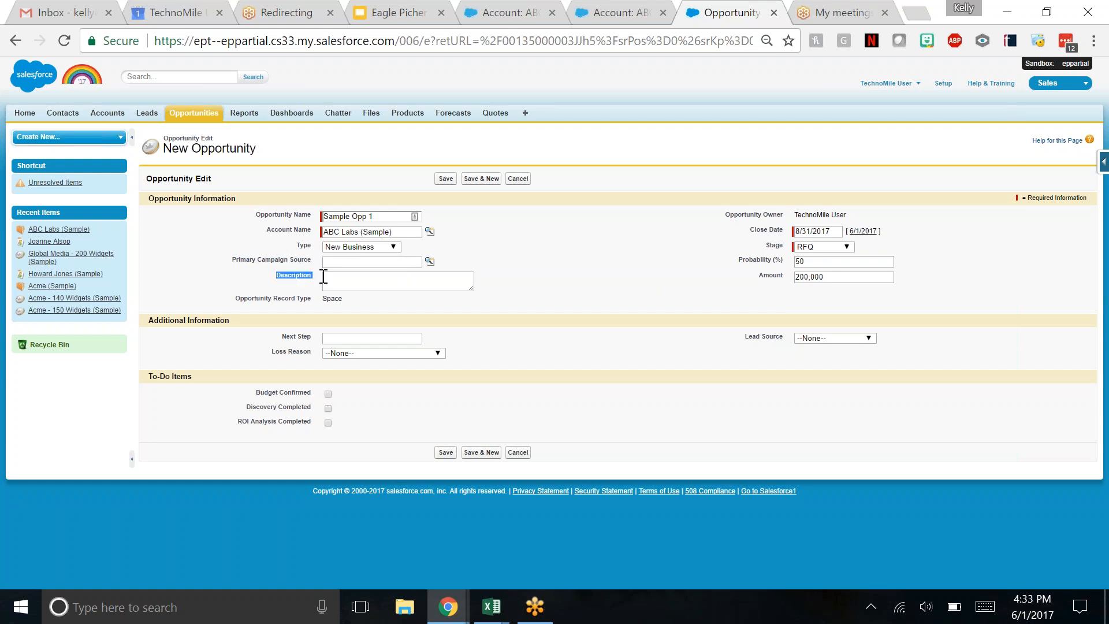
click(366, 280)
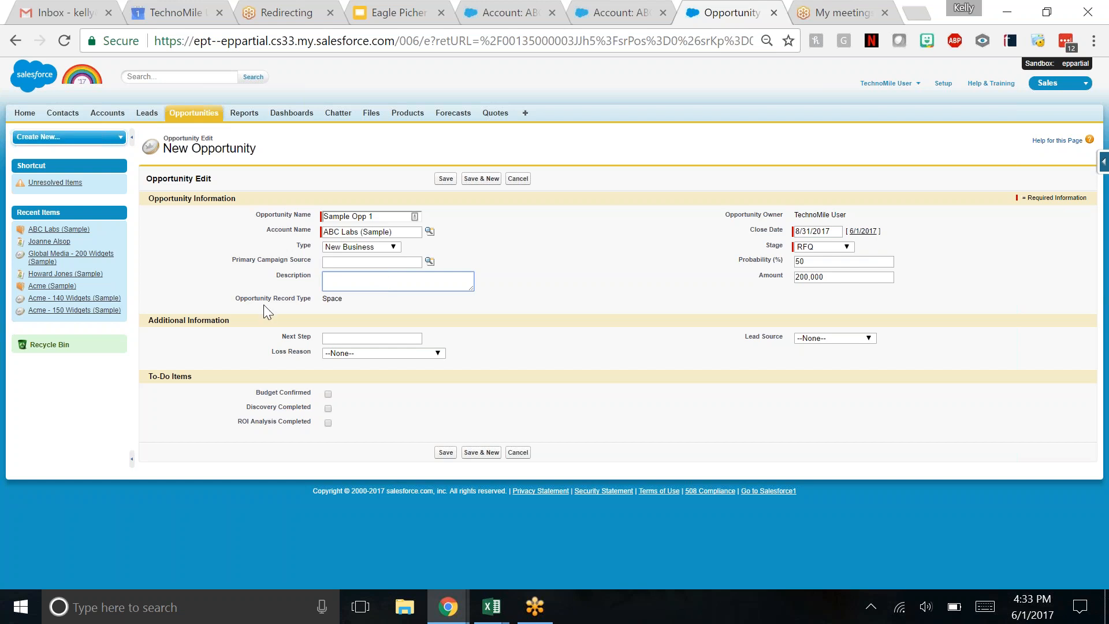
drag(234, 299, 322, 299)
click(343, 300)
click(347, 338)
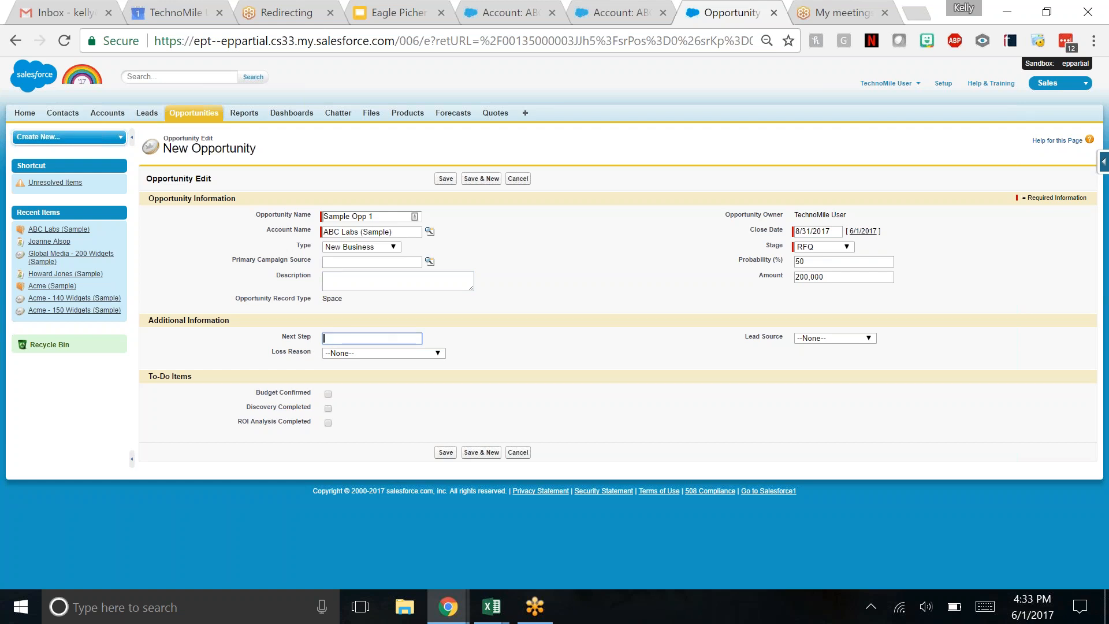
click(869, 338)
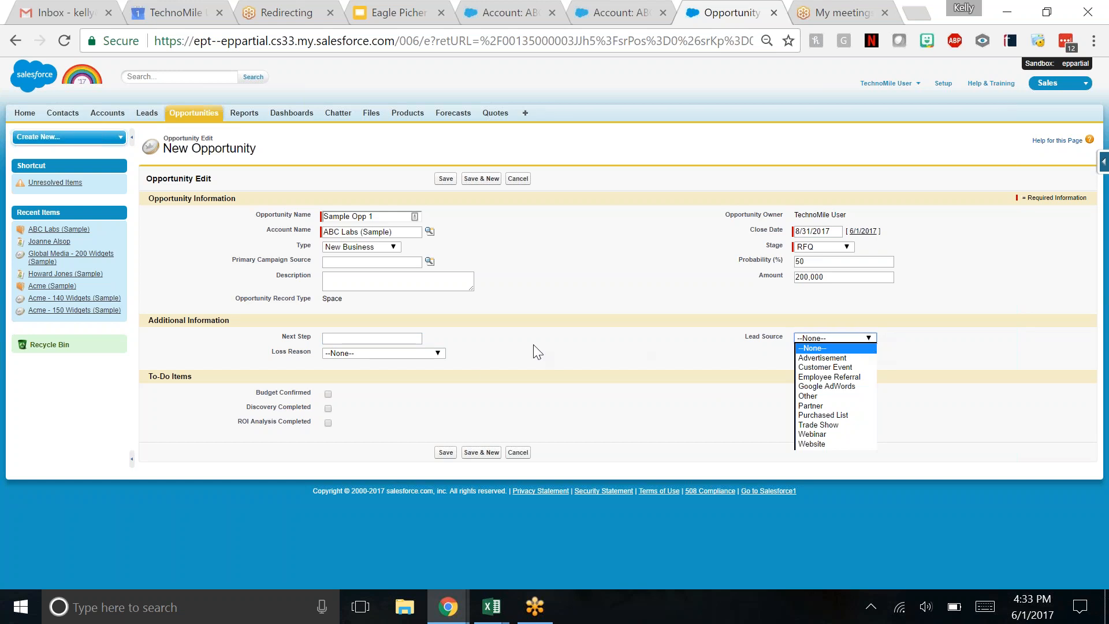
click(442, 361)
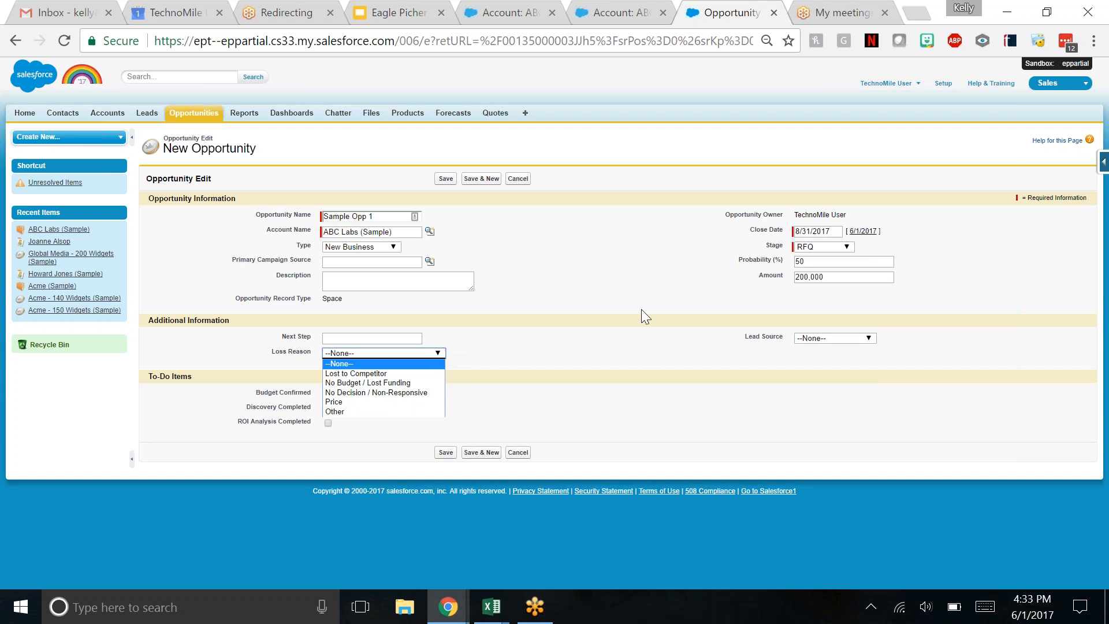
- Set the stage to Closed Lost and look at the loss reason choices without picking one
click(779, 288)
click(823, 247)
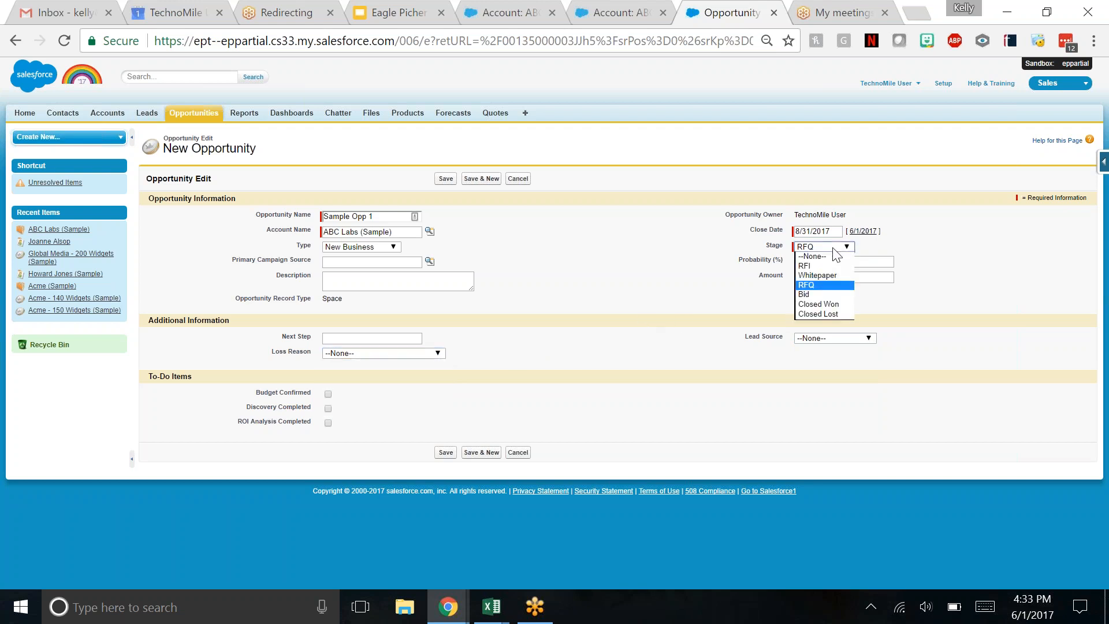
click(829, 316)
click(384, 353)
click(383, 356)
- Set the opportunity's stage to RFI
click(849, 248)
click(831, 268)
drag(585, 305, 513, 320)
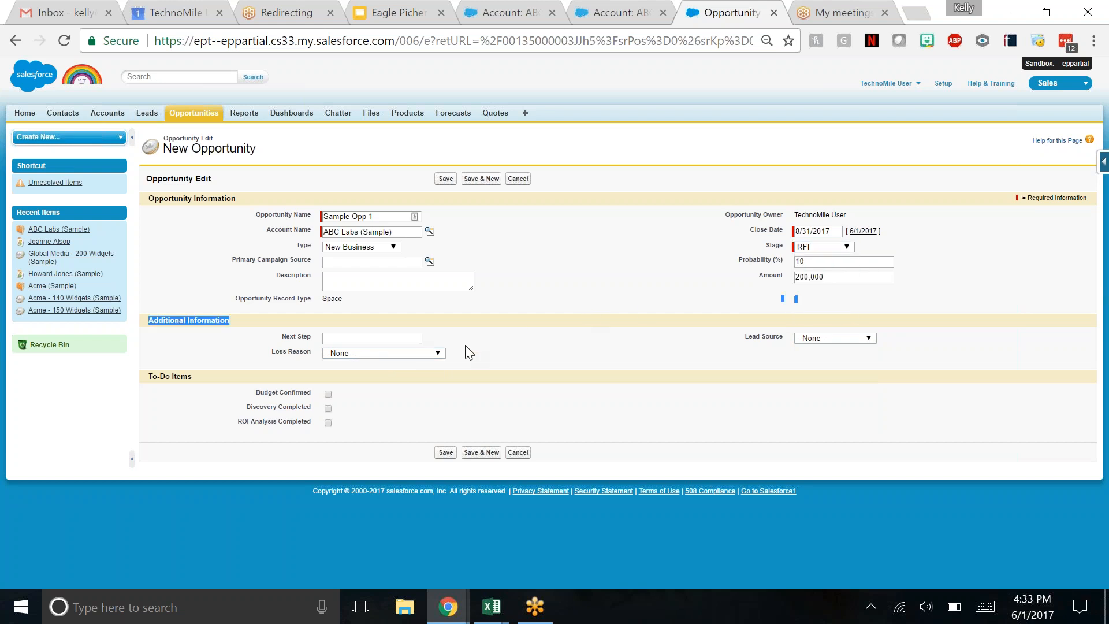
drag(504, 362, 504, 381)
click(500, 392)
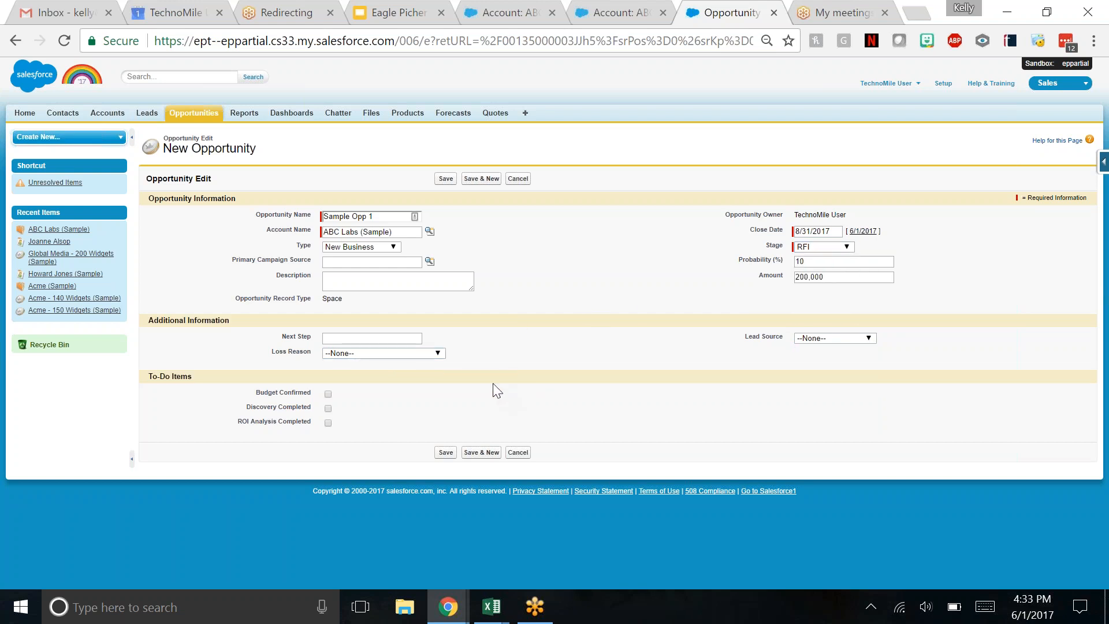
- Mark Budget Confirmed, Discovery Completed and ROI Analysis Completed as done, and save the opportunity
click(328, 423)
click(446, 454)
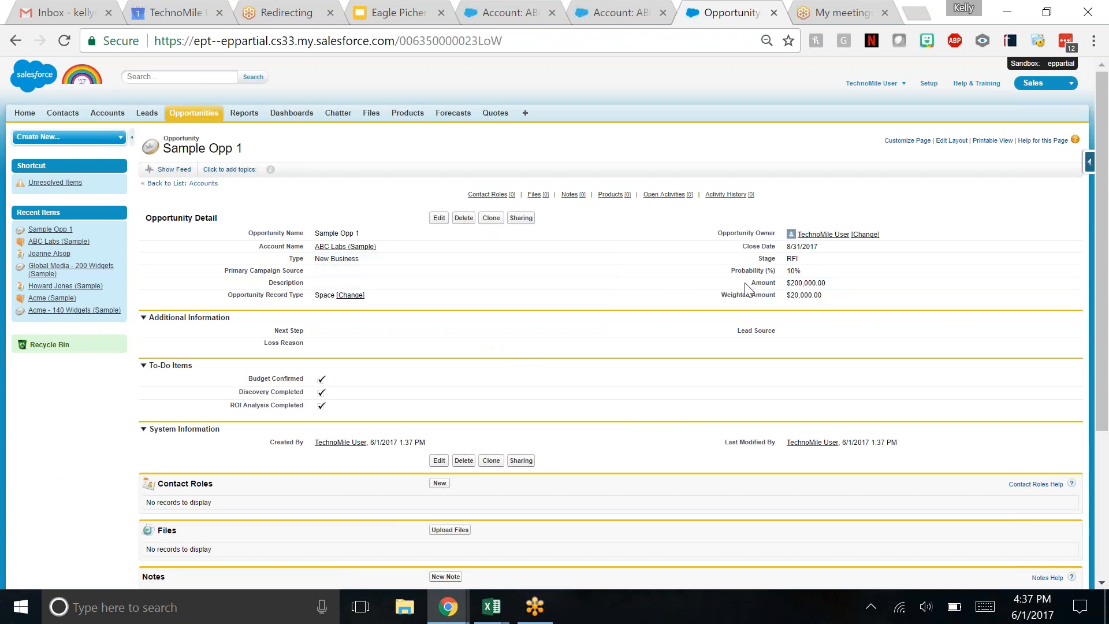
drag(724, 296, 779, 295)
click(775, 293)
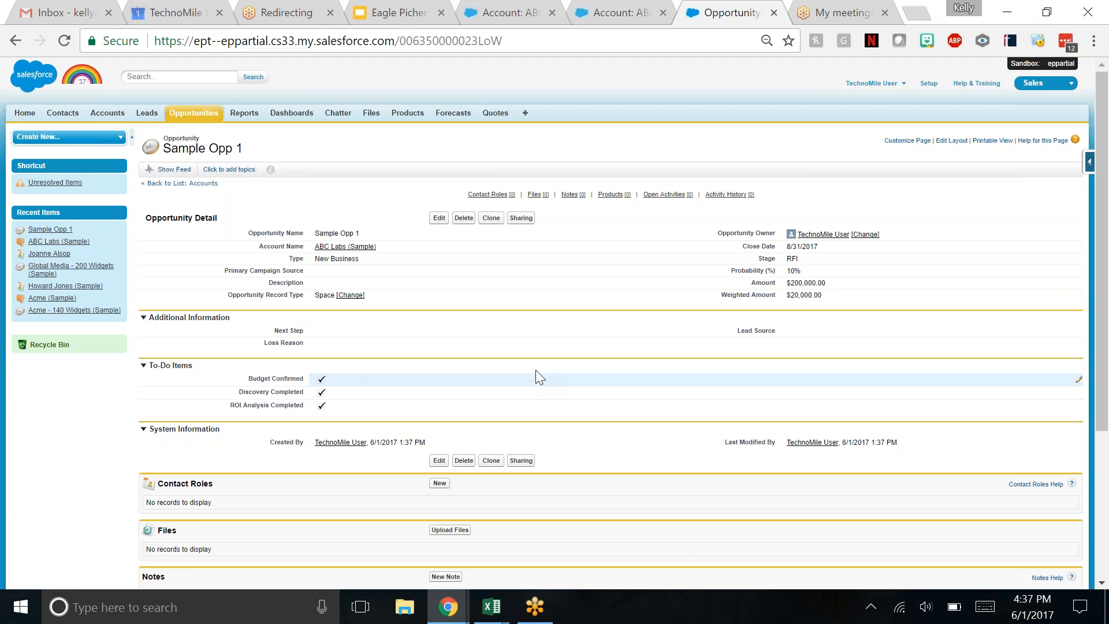
- Add contact roles to Sample Opp 1, making the second listed contact primary with the role Executive Sponsor
scroll(546, 369, down, 2)
scroll(546, 370, down, 2)
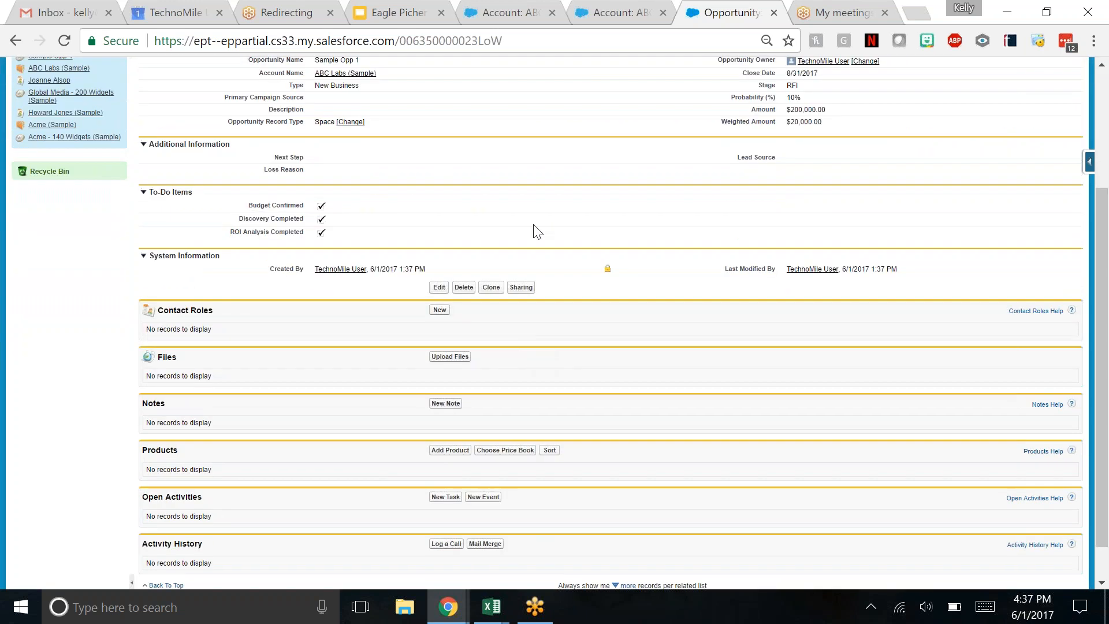
click(440, 311)
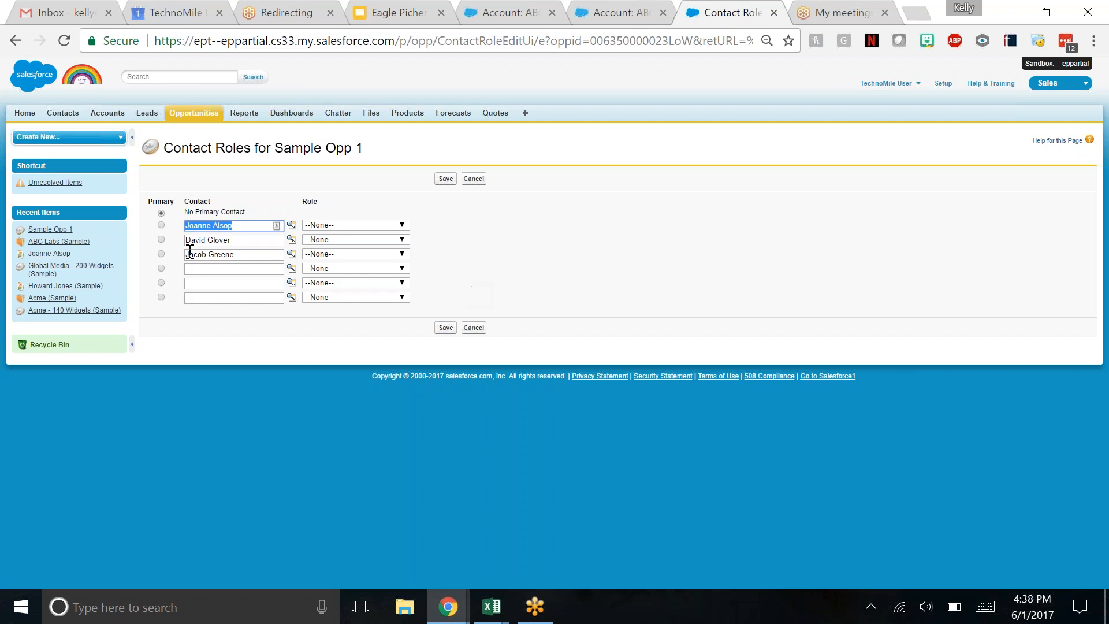
click(161, 239)
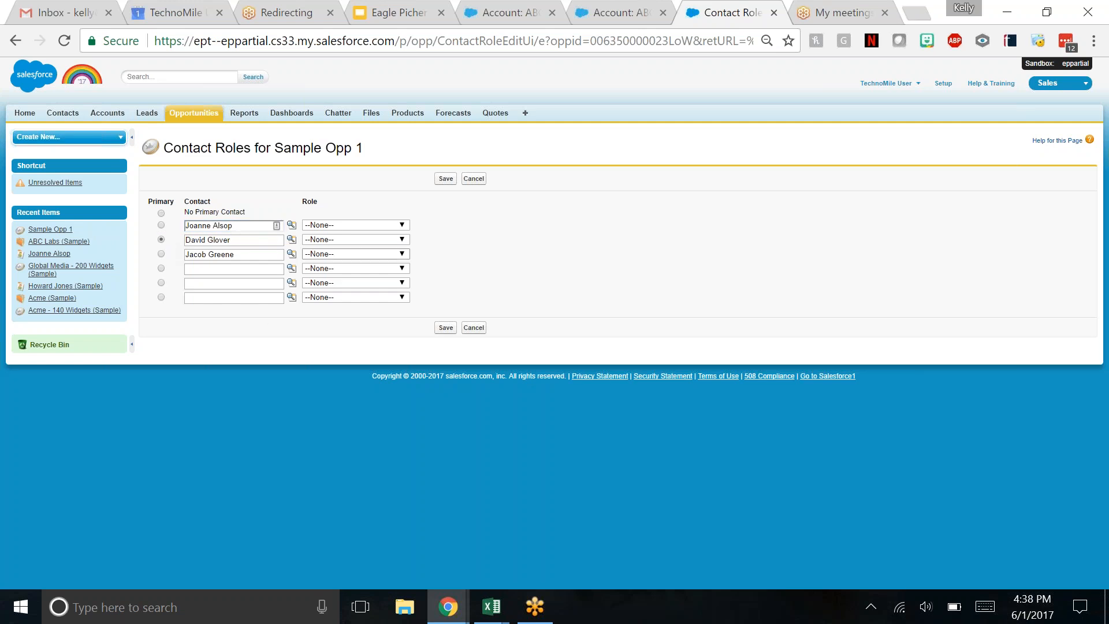
click(357, 241)
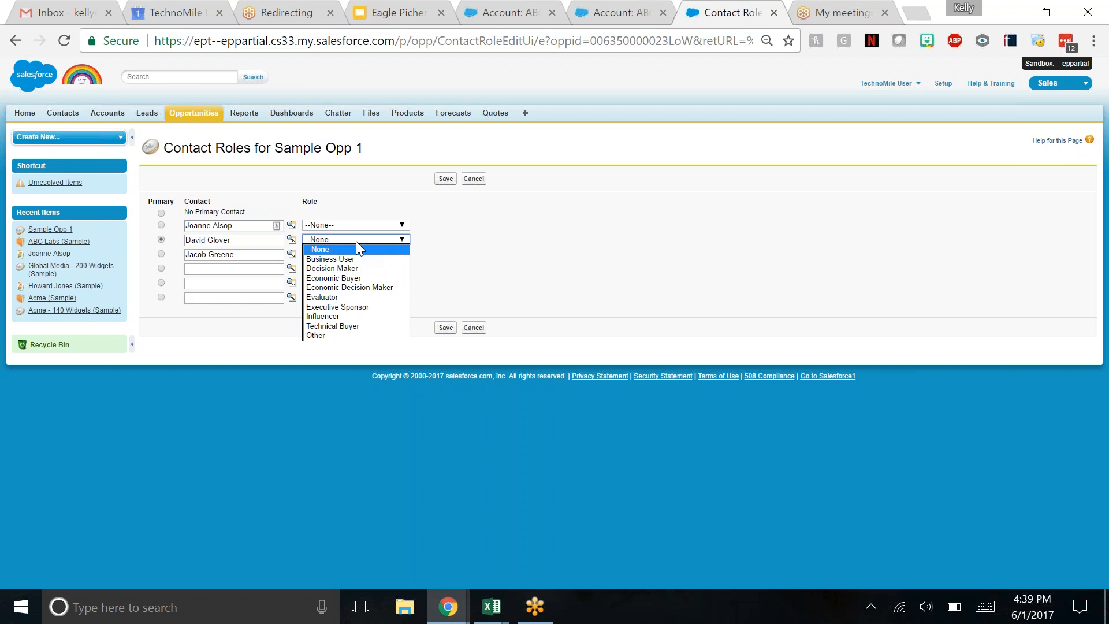
click(353, 307)
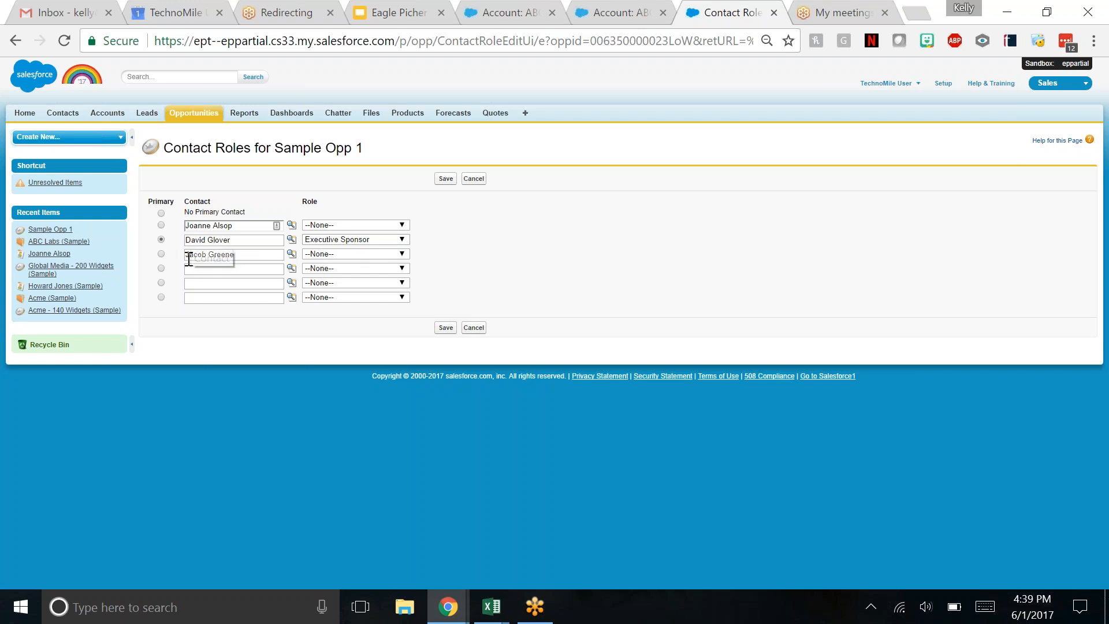
- Give the third listed contact the role Technical Buyer and save the contact roles
click(340, 256)
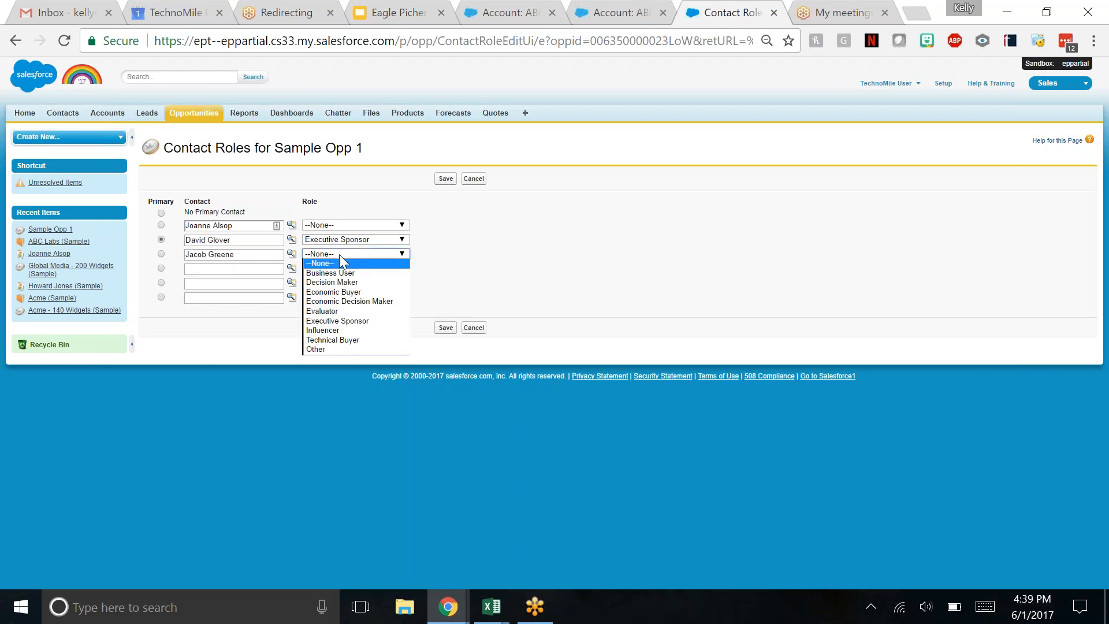
click(338, 339)
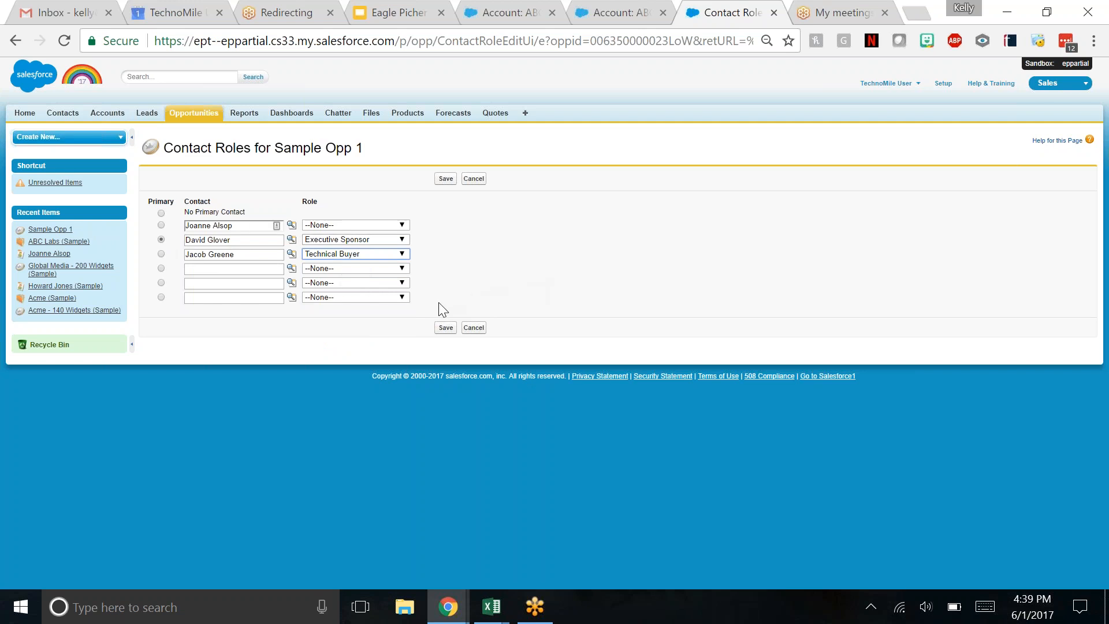
click(447, 334)
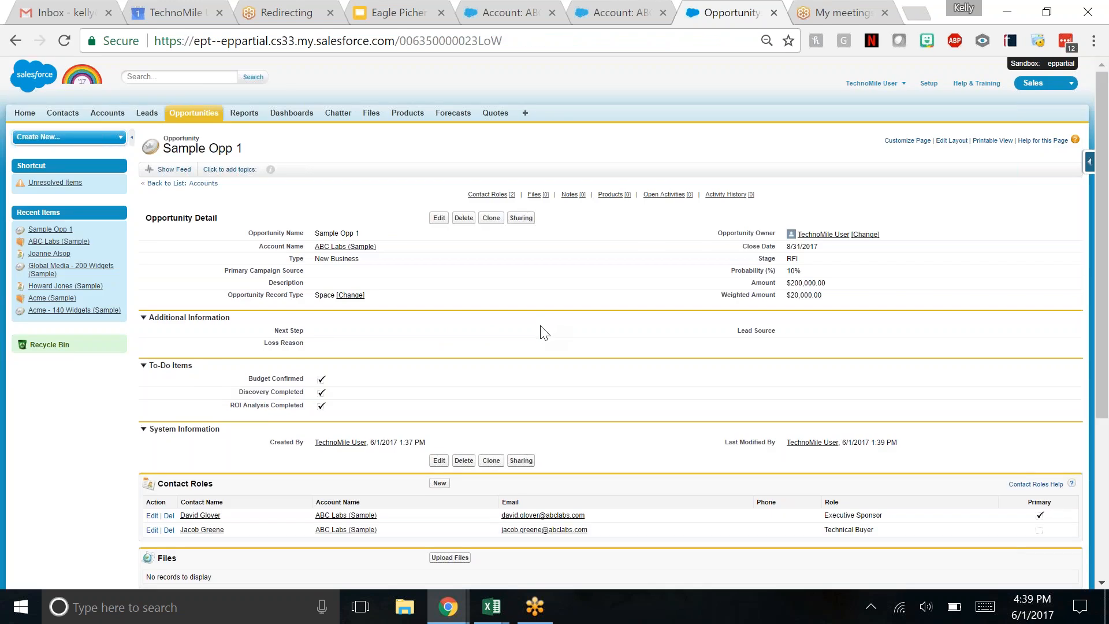
- Review Sample Opp 1's details, contact roles and remaining related lists
scroll(542, 334, down, 3)
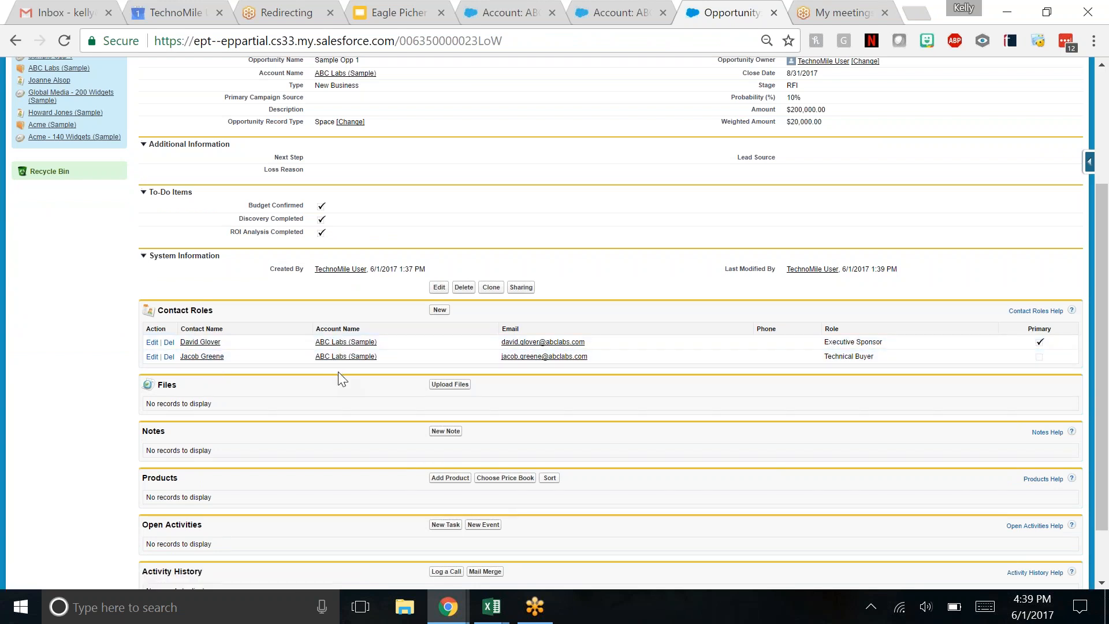
scroll(92, 368, down, 2)
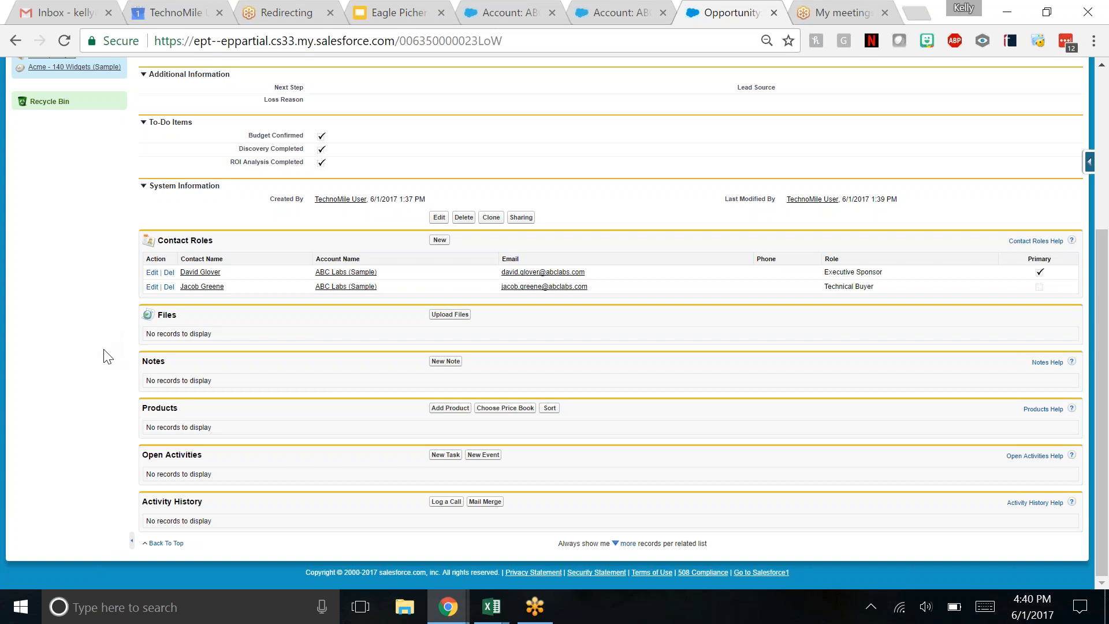
scroll(361, 364, up, 1)
scroll(362, 362, up, 3)
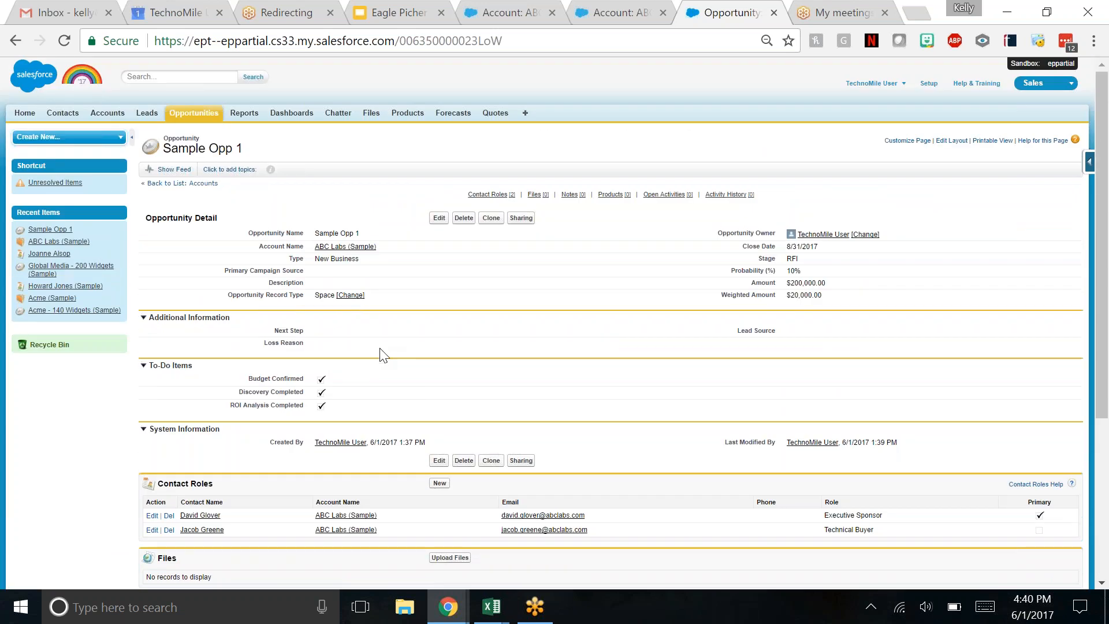
scroll(471, 277, down, 2)
scroll(463, 245, up, 2)
mouse_move(610, 200)
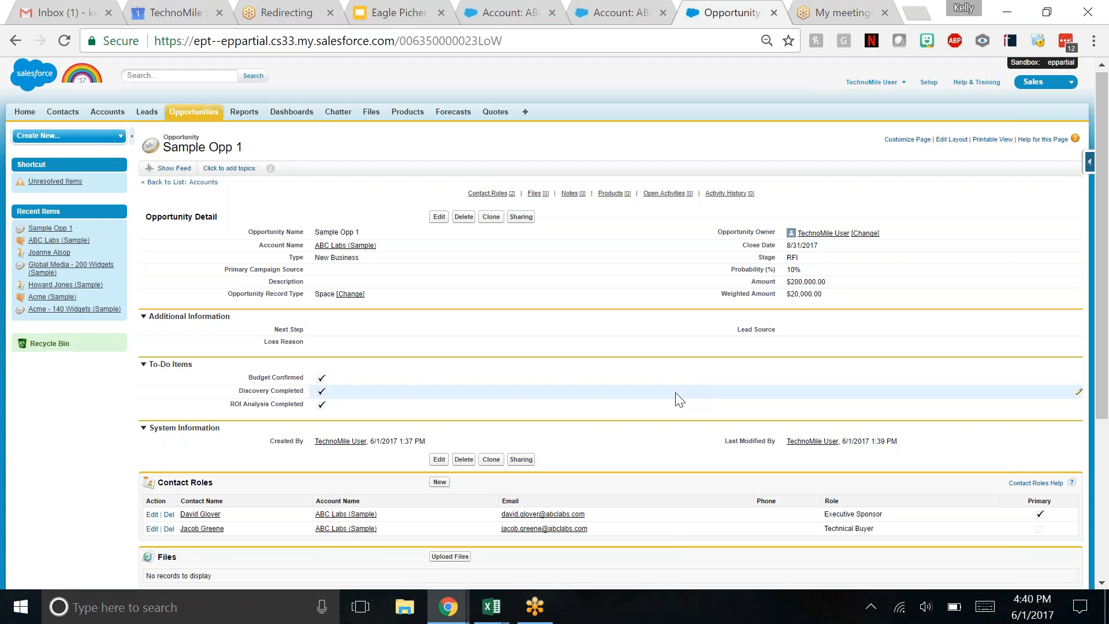
- Add the product Custom Battery Packaging to Sample Opp 1 with quantity 1 and date 6/30/2017, and save it
scroll(670, 393, down, 5)
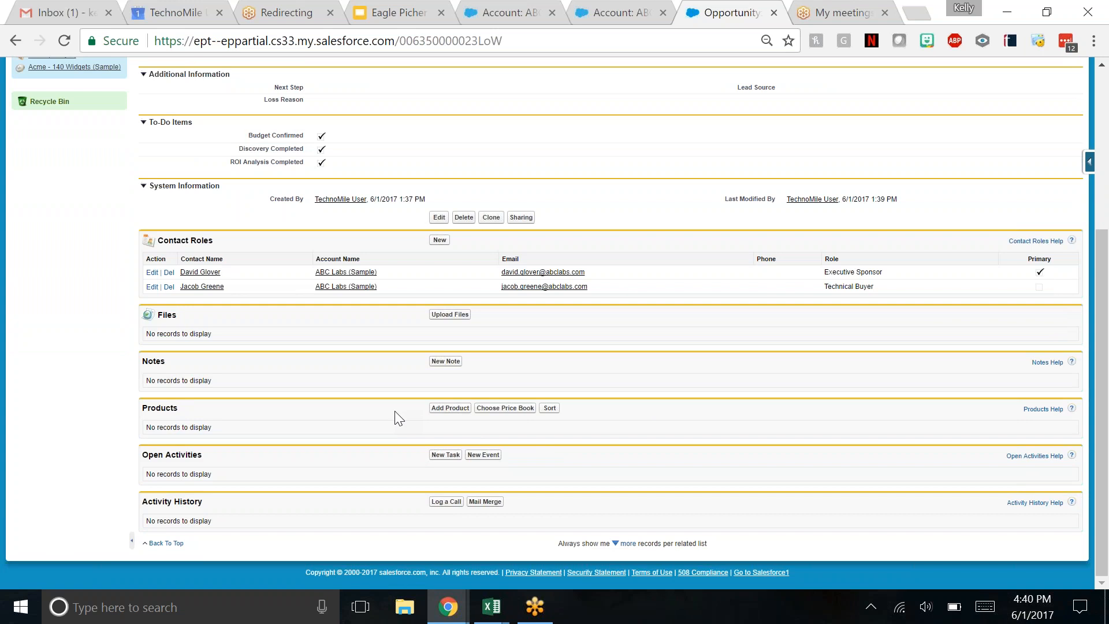
click(448, 409)
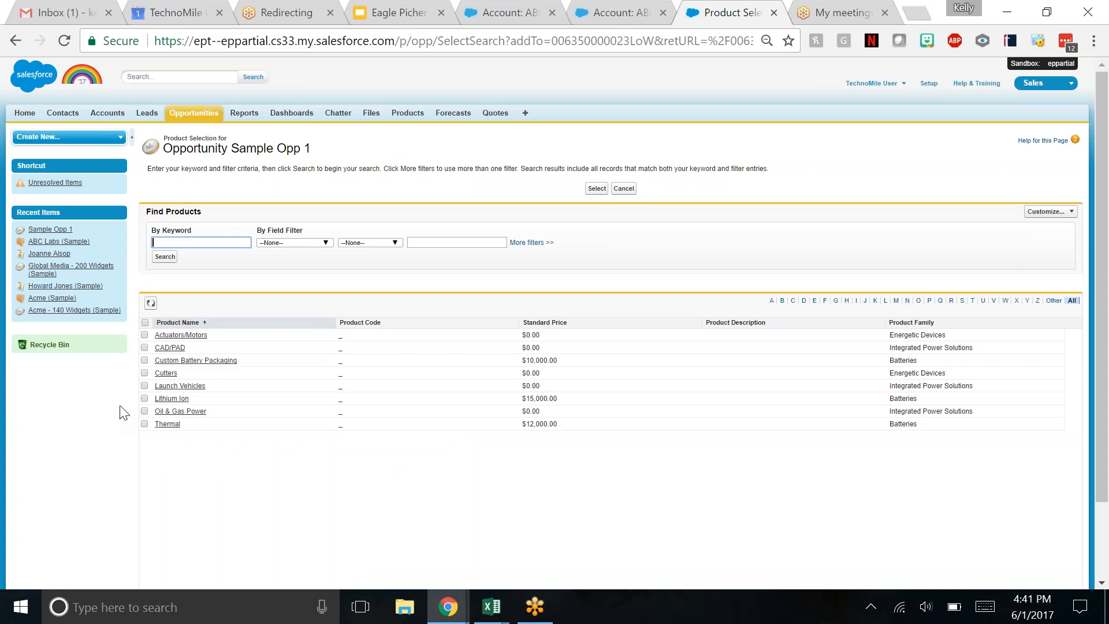
click(145, 360)
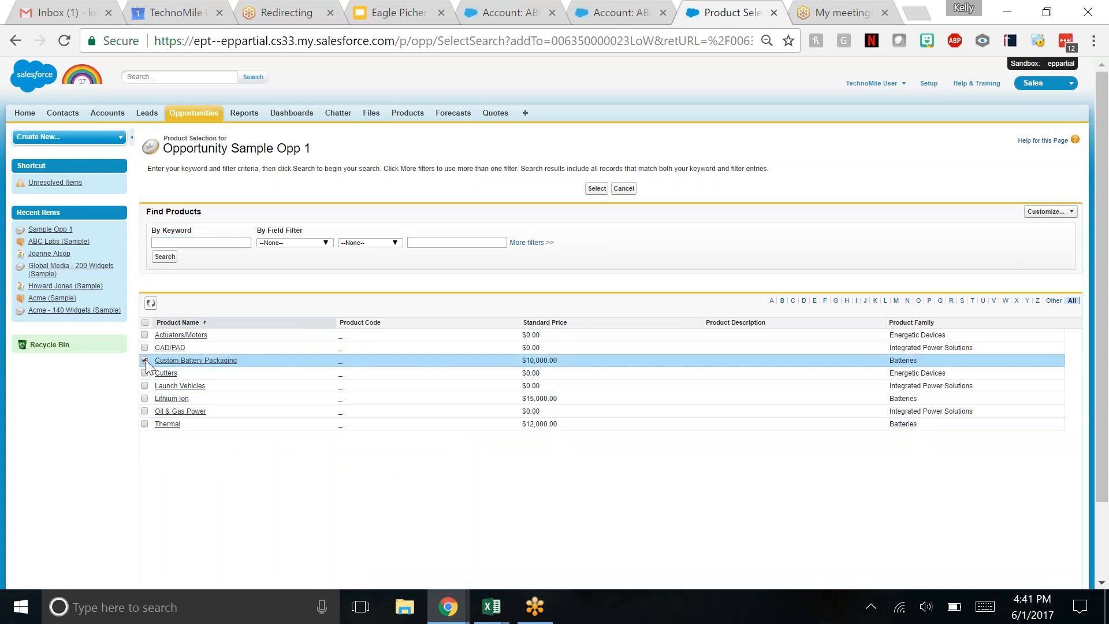
click(597, 188)
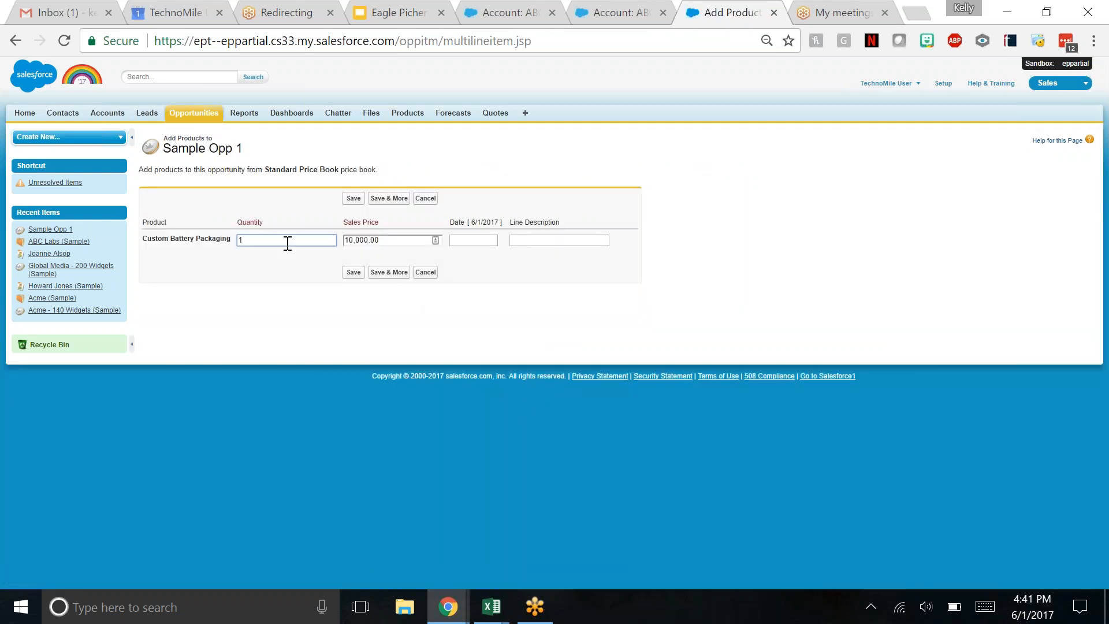
click(459, 239)
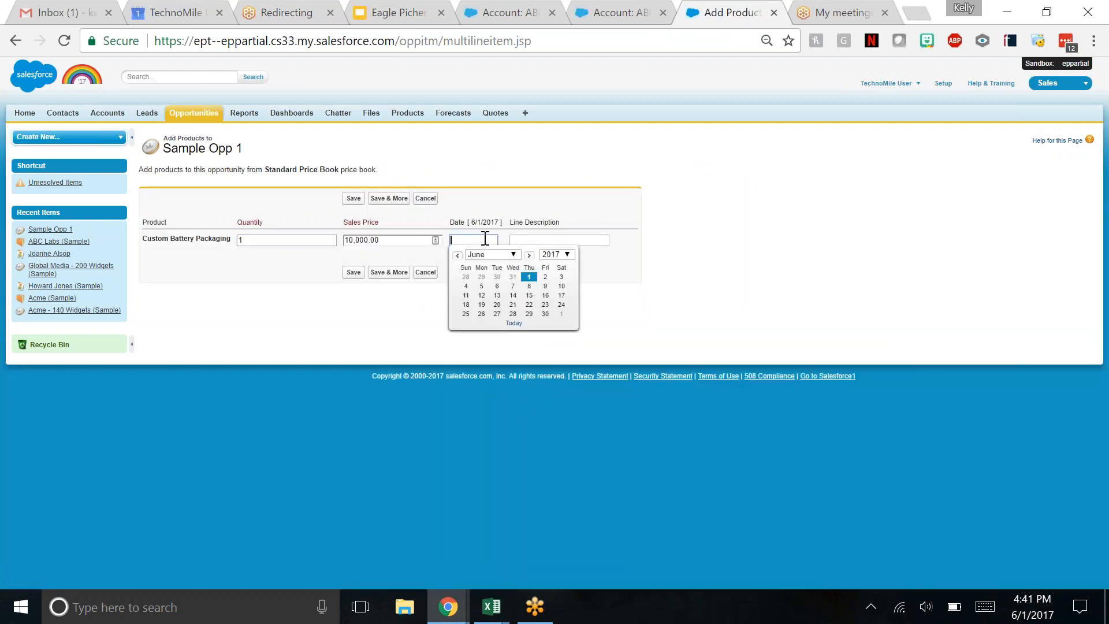
click(545, 314)
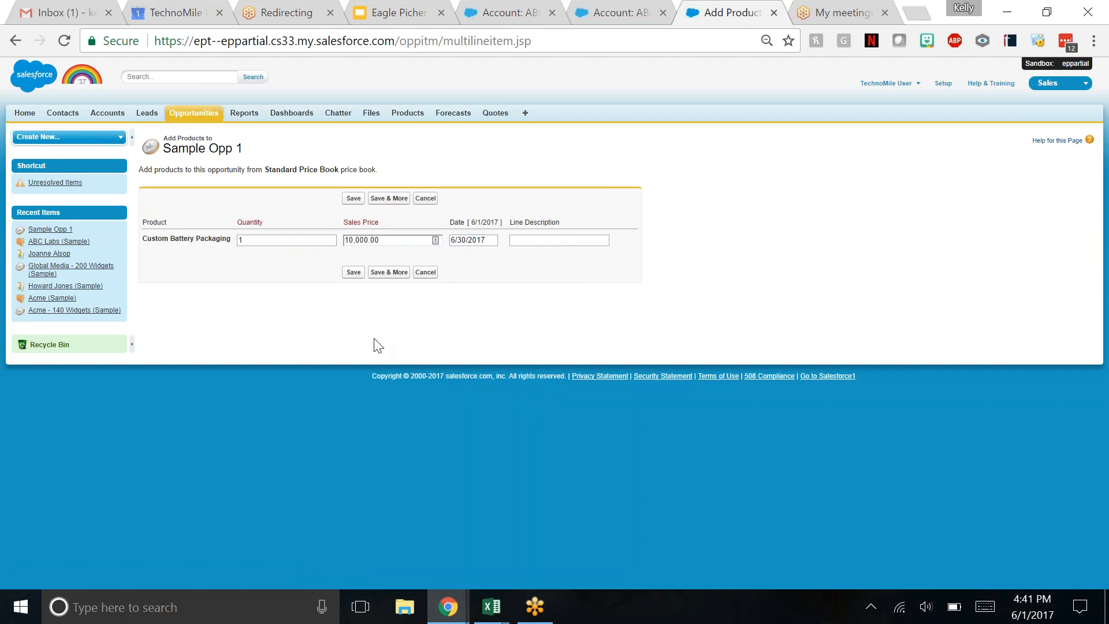
click(354, 272)
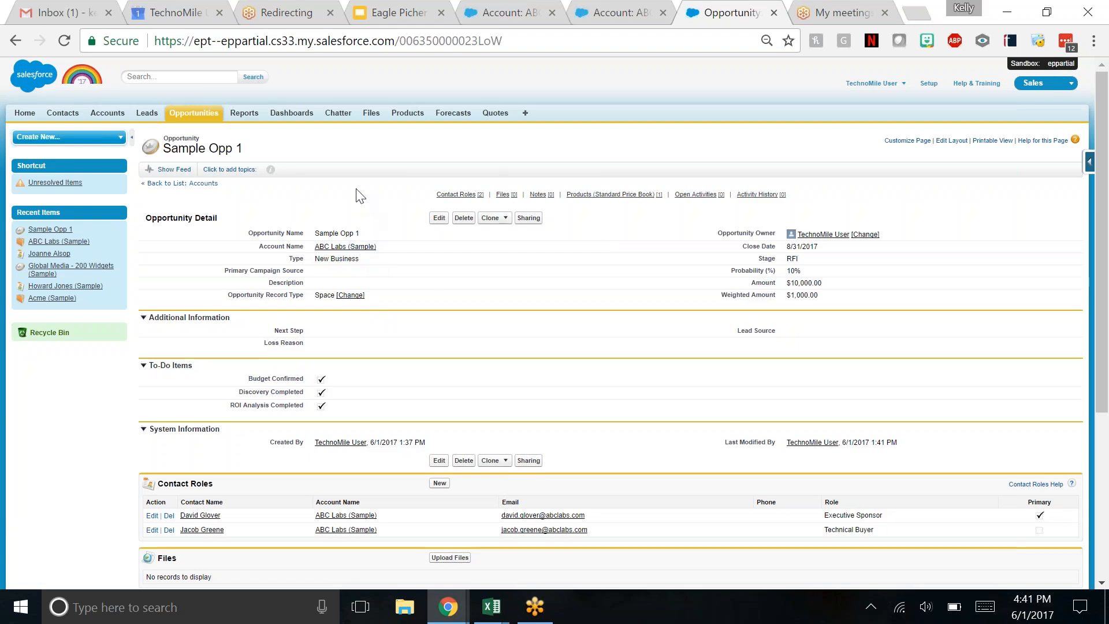
- Start a new task for Sample Opp 1 with the subject Confirm Budget and the due date 6/30/2017
scroll(356, 195, down, 3)
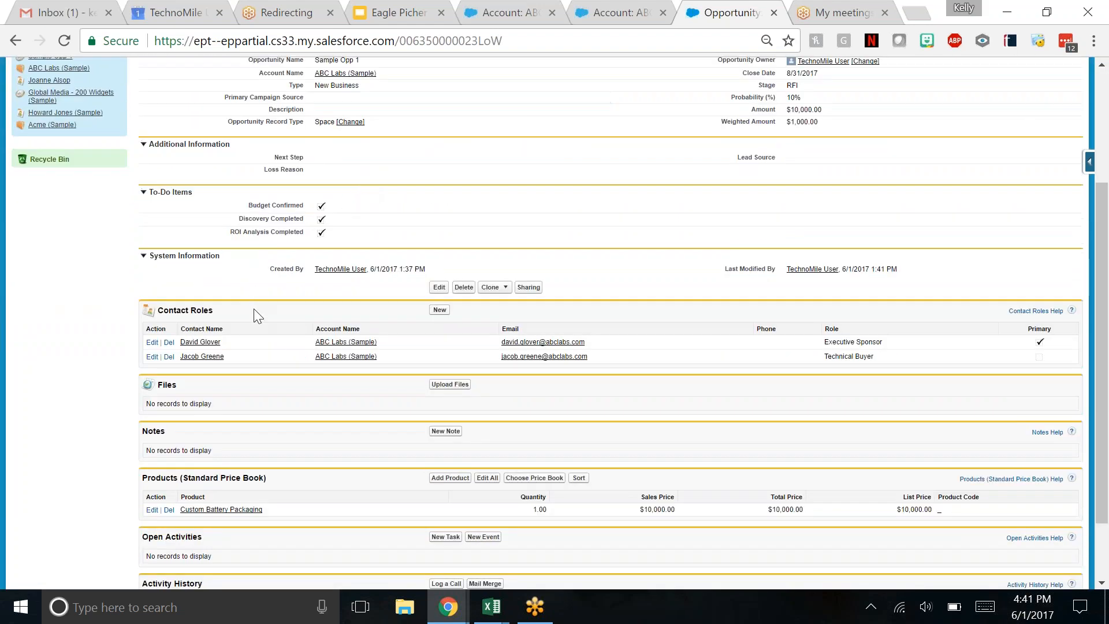
scroll(261, 333, down, 2)
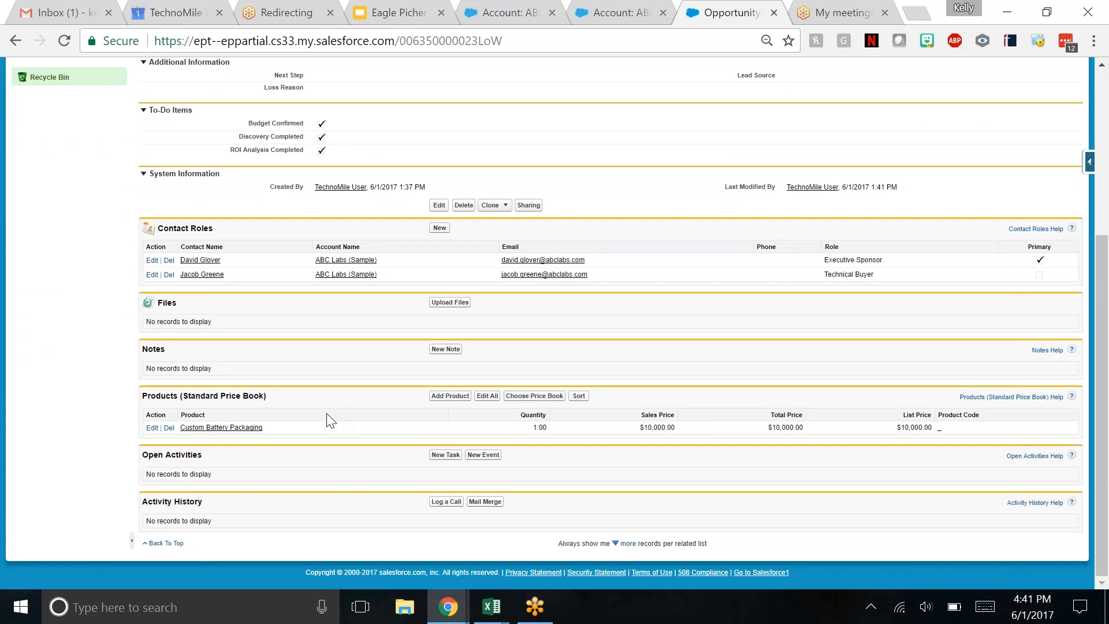
scroll(327, 414, up, 1)
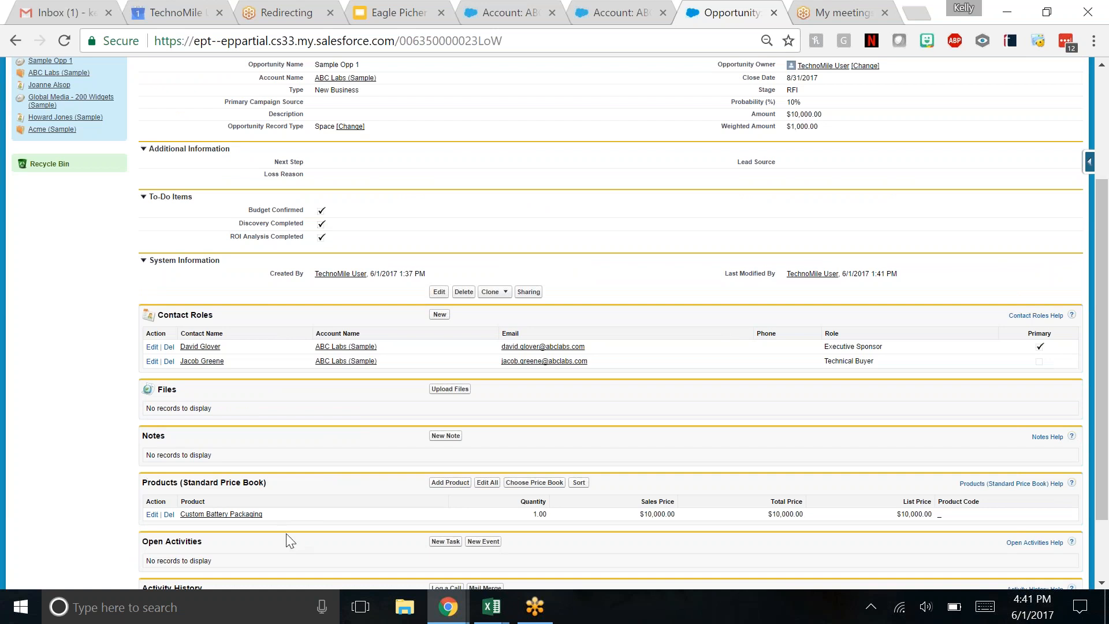
scroll(383, 498, up, 1)
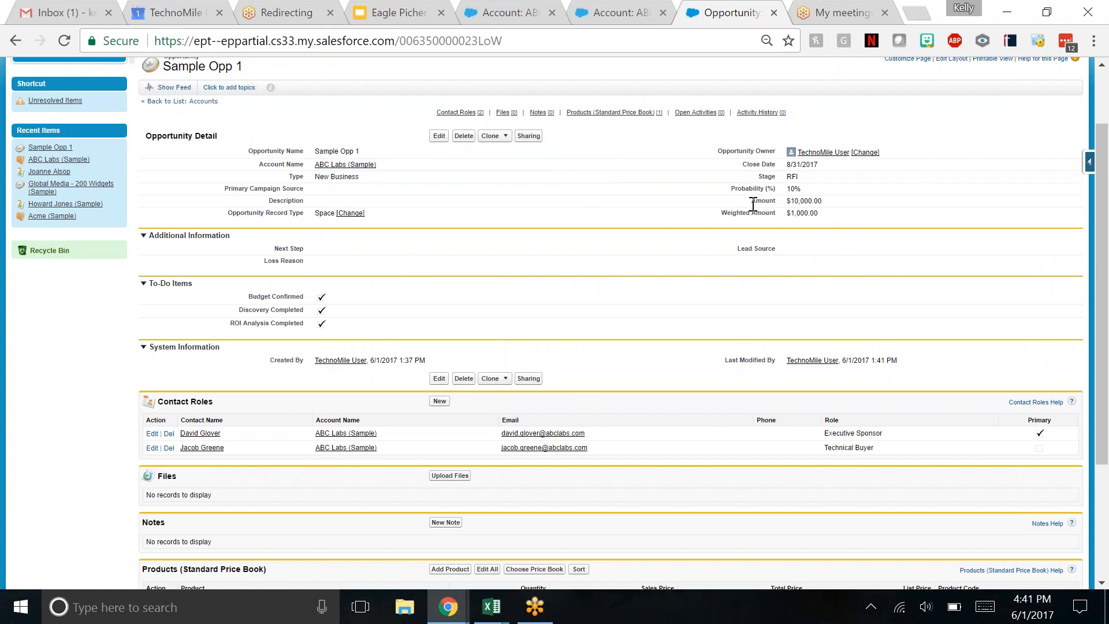
scroll(557, 251, down, 3)
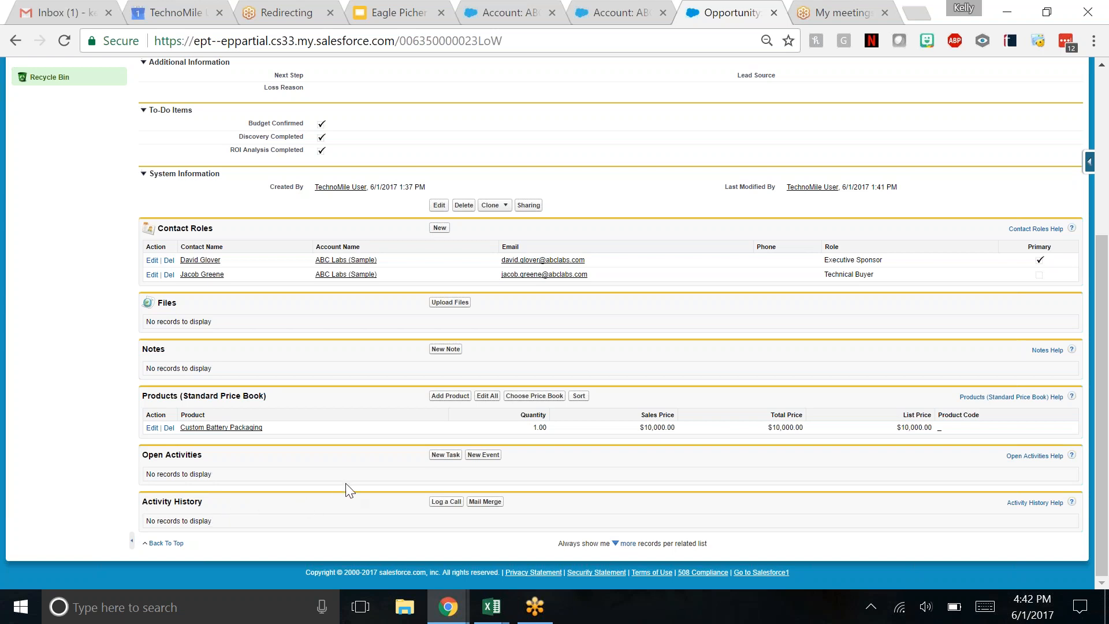
click(446, 457)
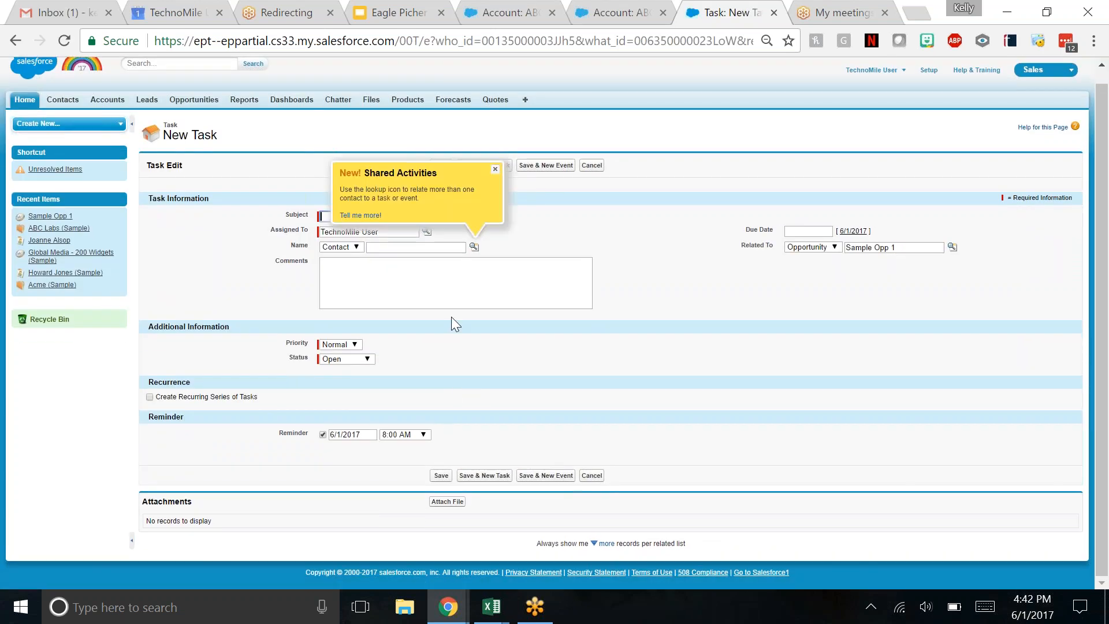
click(495, 170)
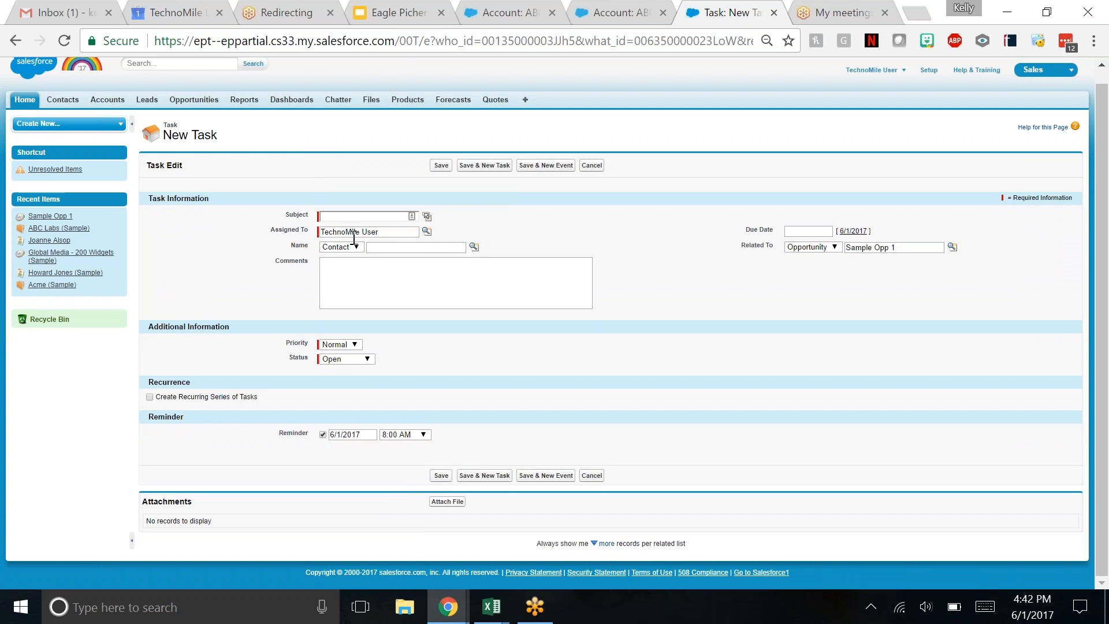
click(346, 217)
text(Confirm)
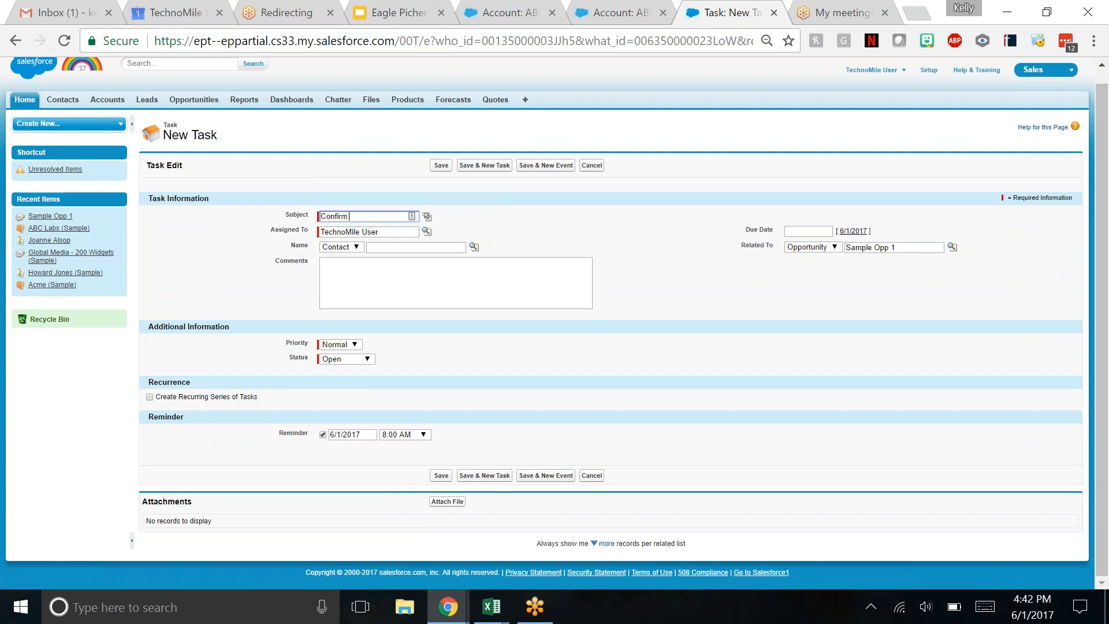
text( Budget)
click(812, 231)
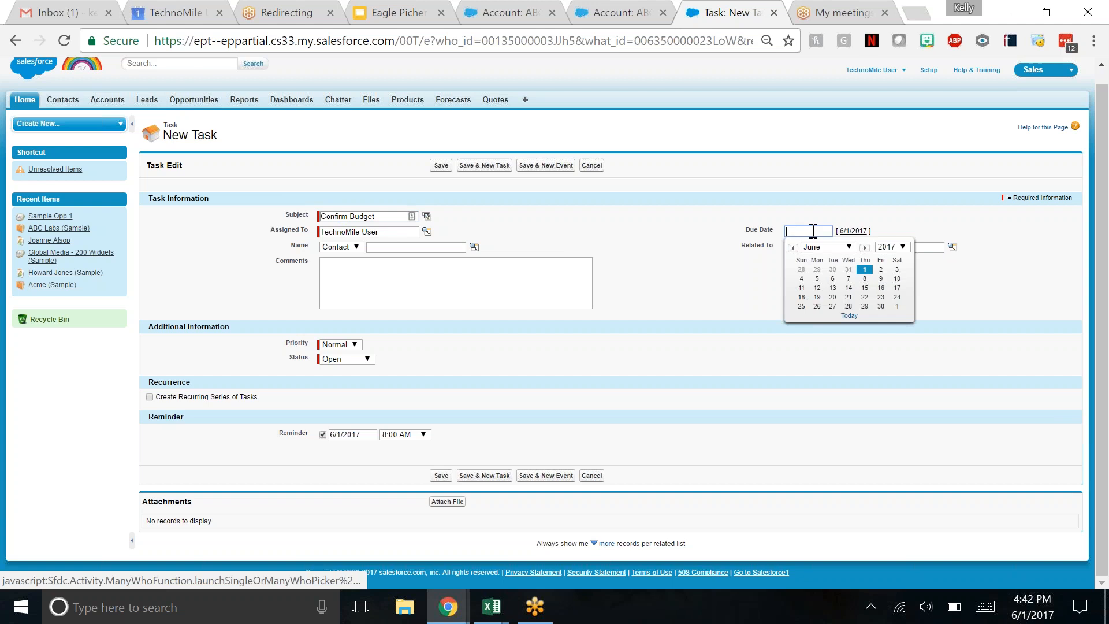
click(882, 307)
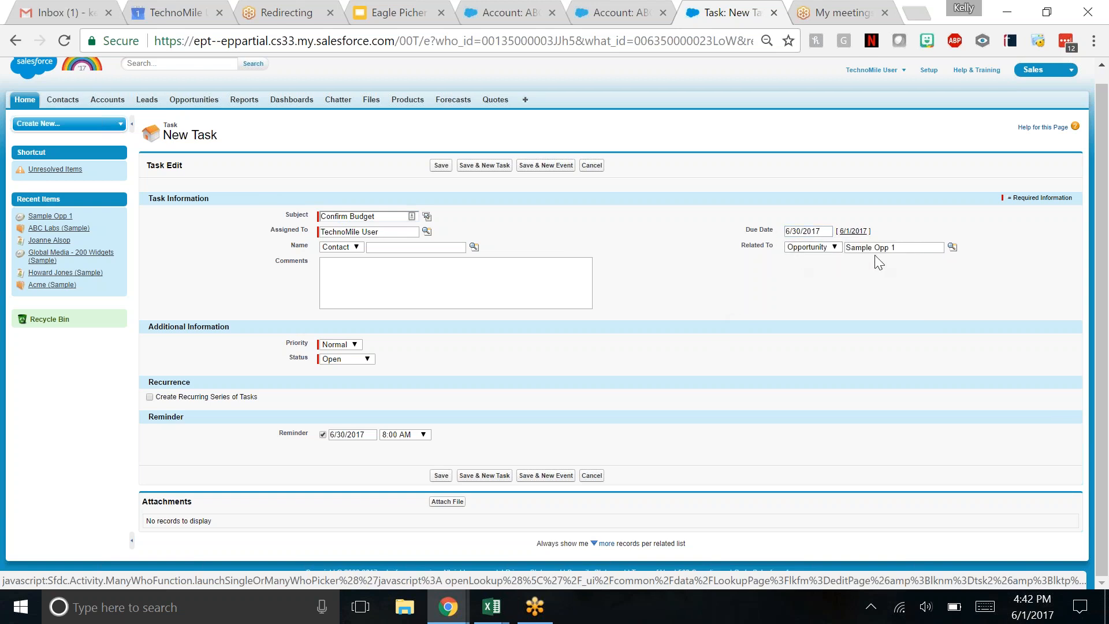
- Enter a task comment addressing the colleague by first name, followed by "please confirm the budget for this deal.", and save the task
click(356, 287)
text(Kelly, please confirm)
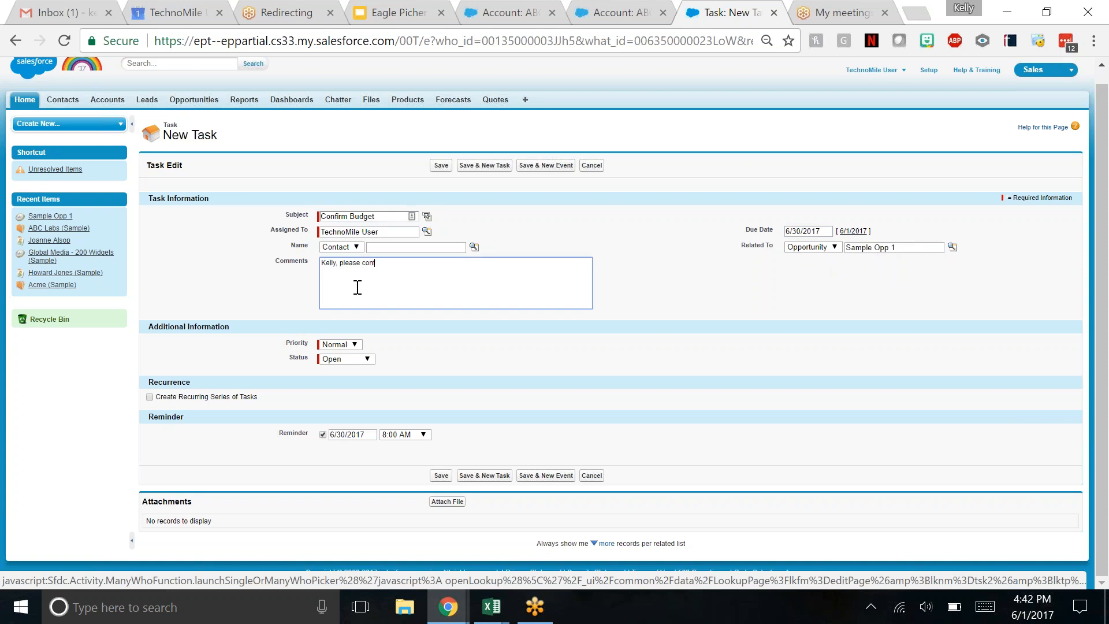
text( the budget for this deal.)
click(475, 317)
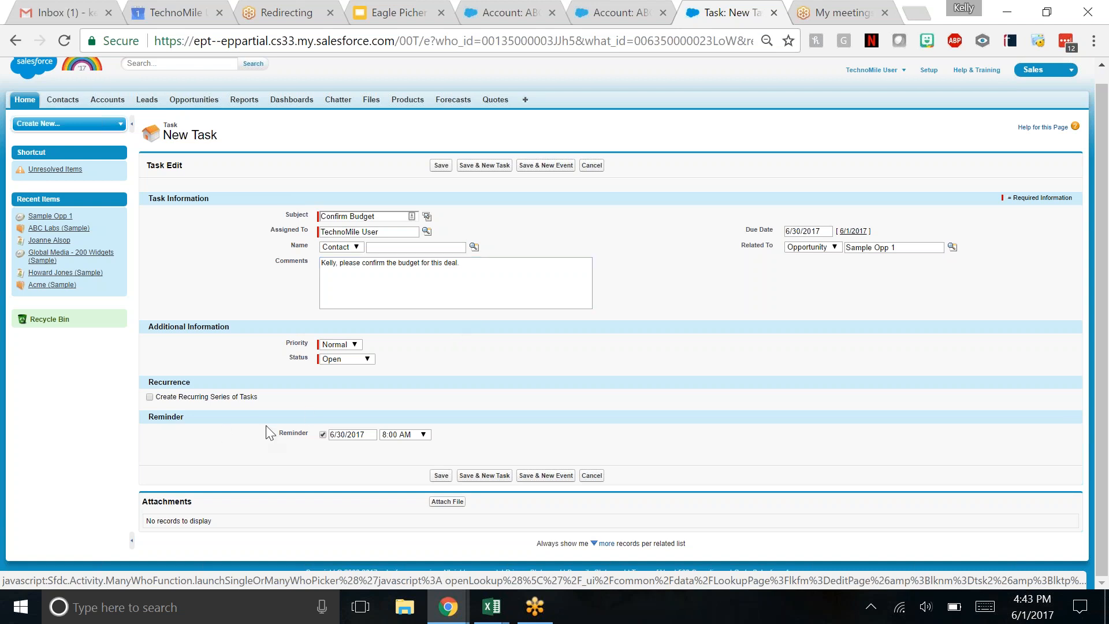
double_click(291, 433)
click(356, 455)
click(443, 479)
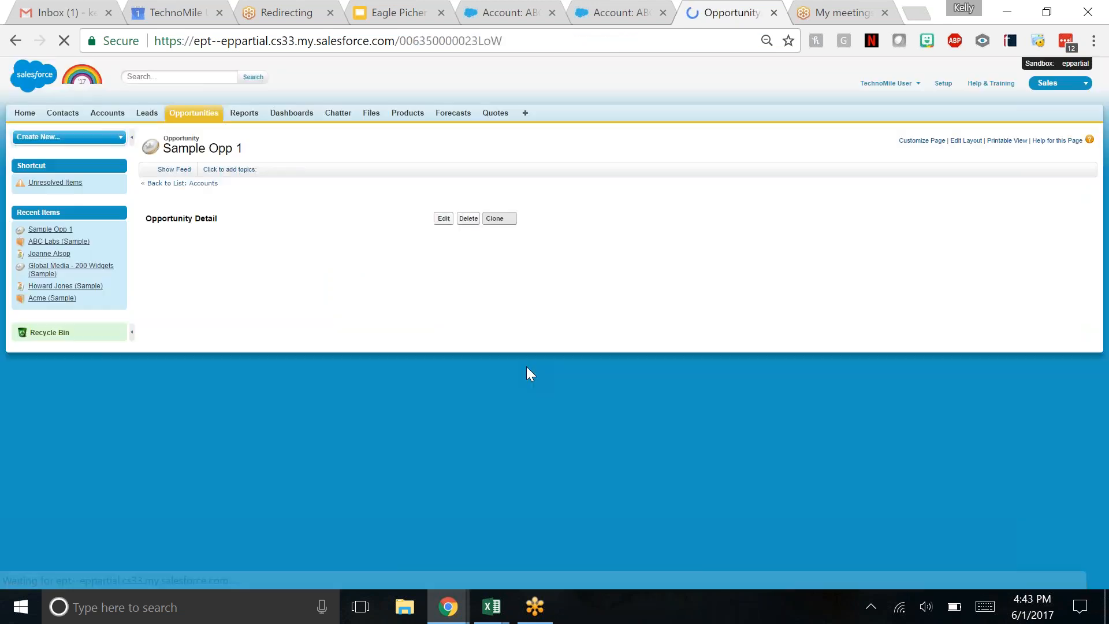
scroll(539, 342, down, 5)
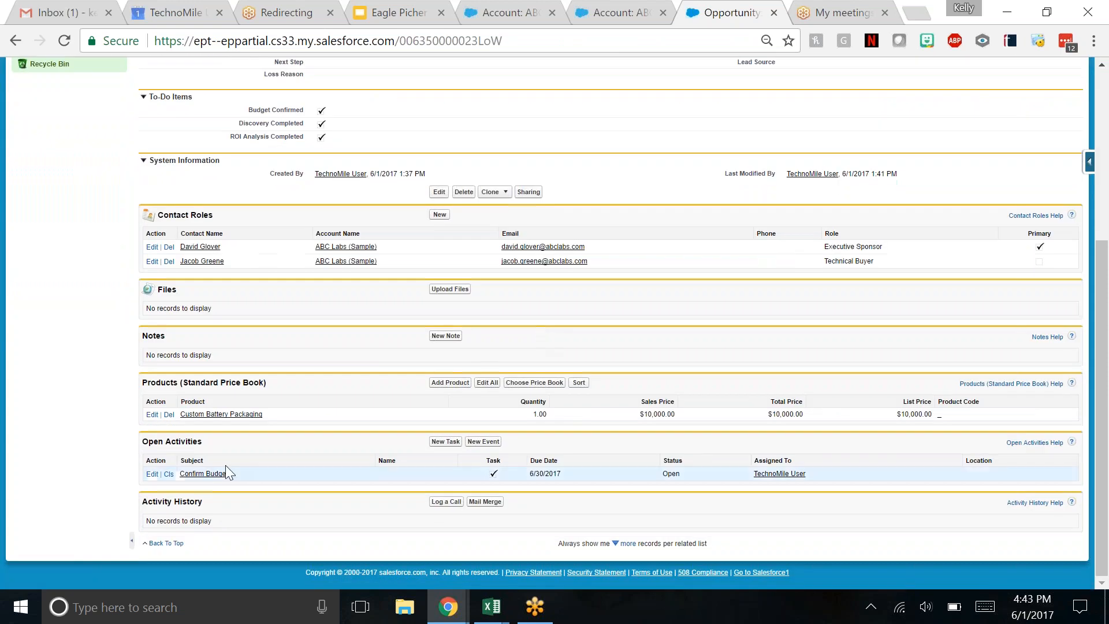
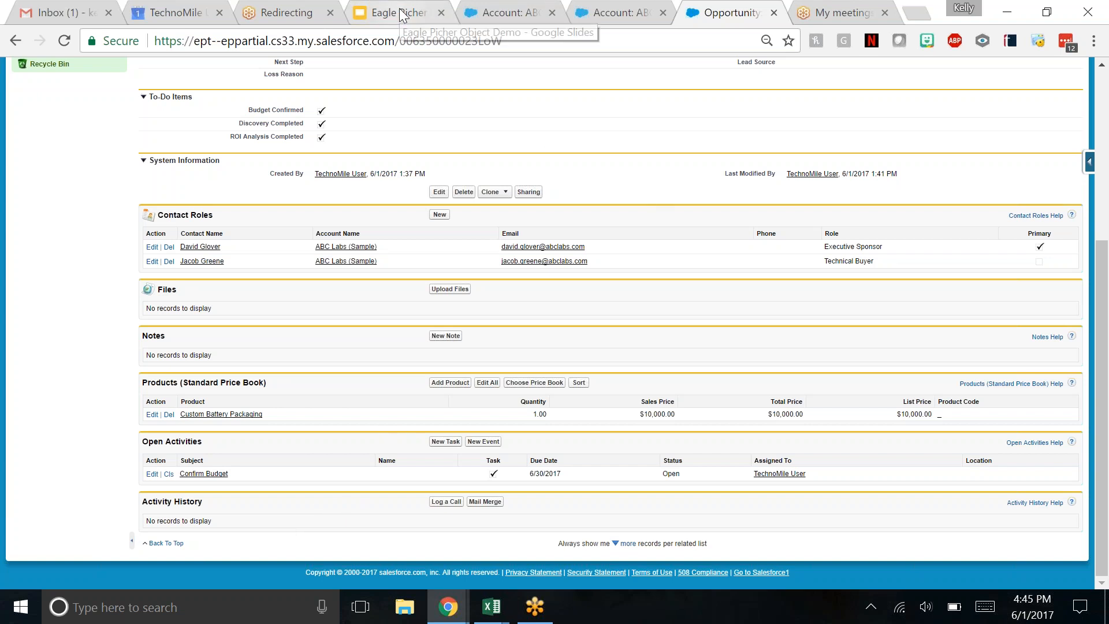
- Switch to the Eagle Picher Object Demo deck in Google Slides and present the Opportunities slides through to the Reports Tab slide
click(369, 2)
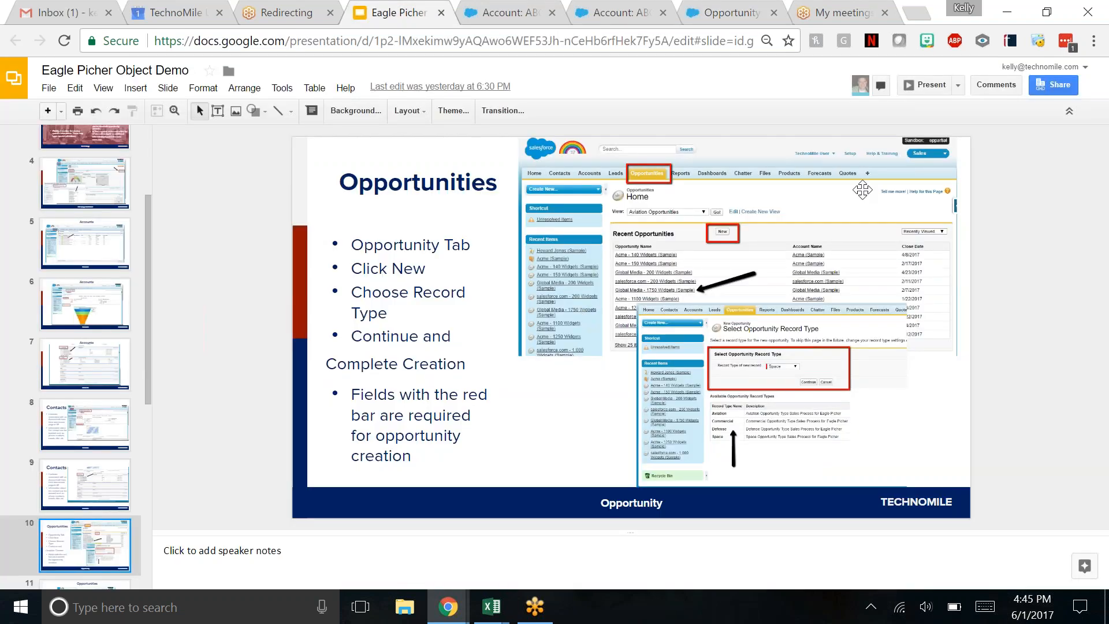
click(931, 85)
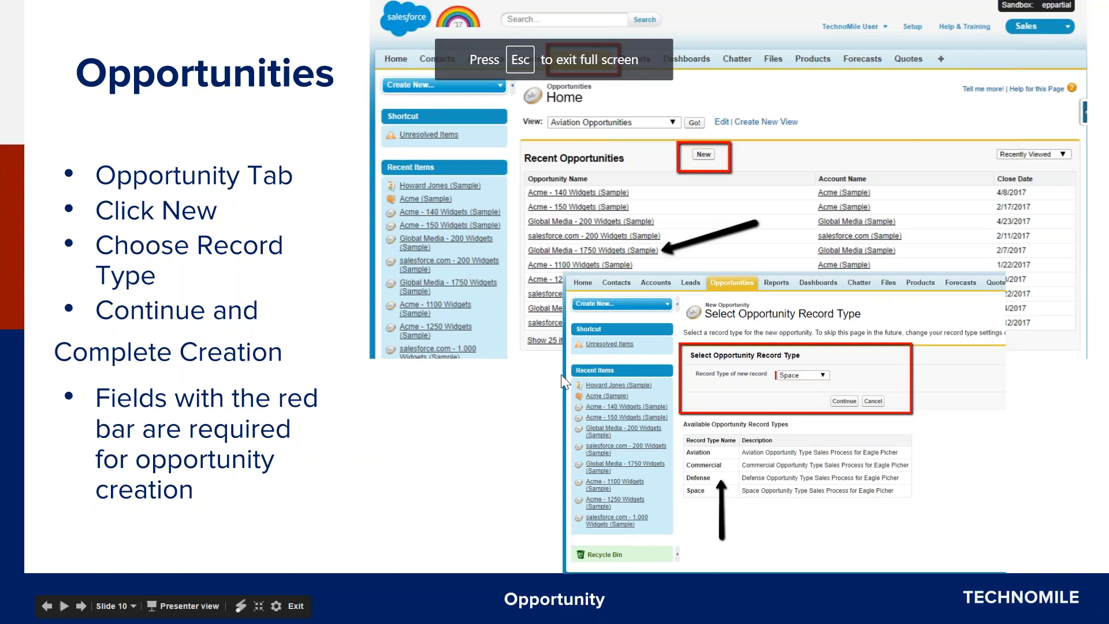
click(561, 378)
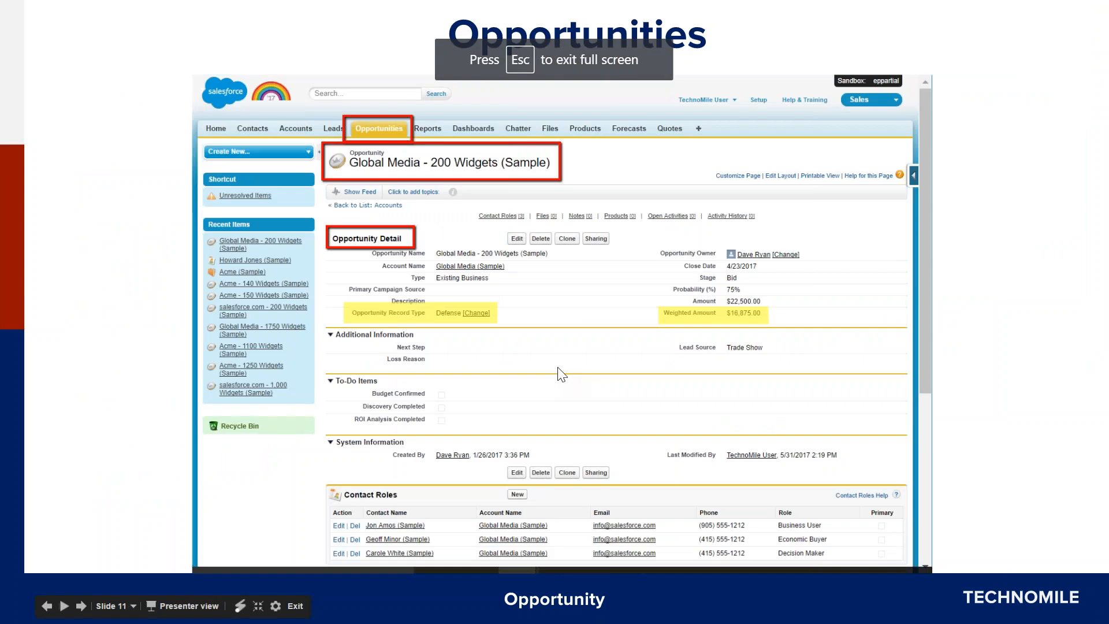
click(565, 369)
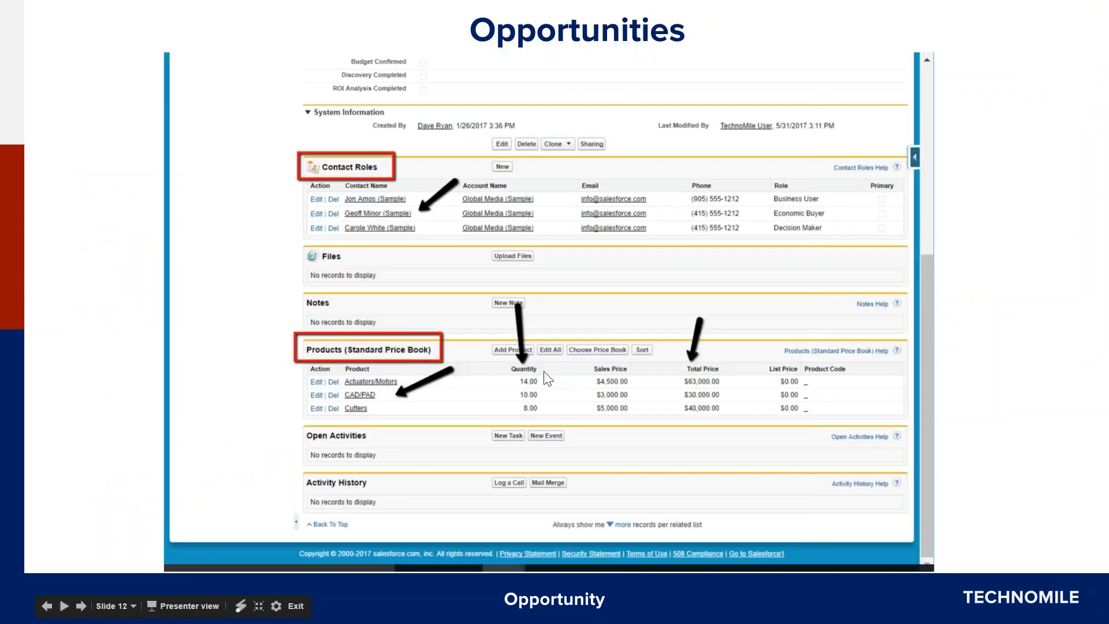
click(519, 339)
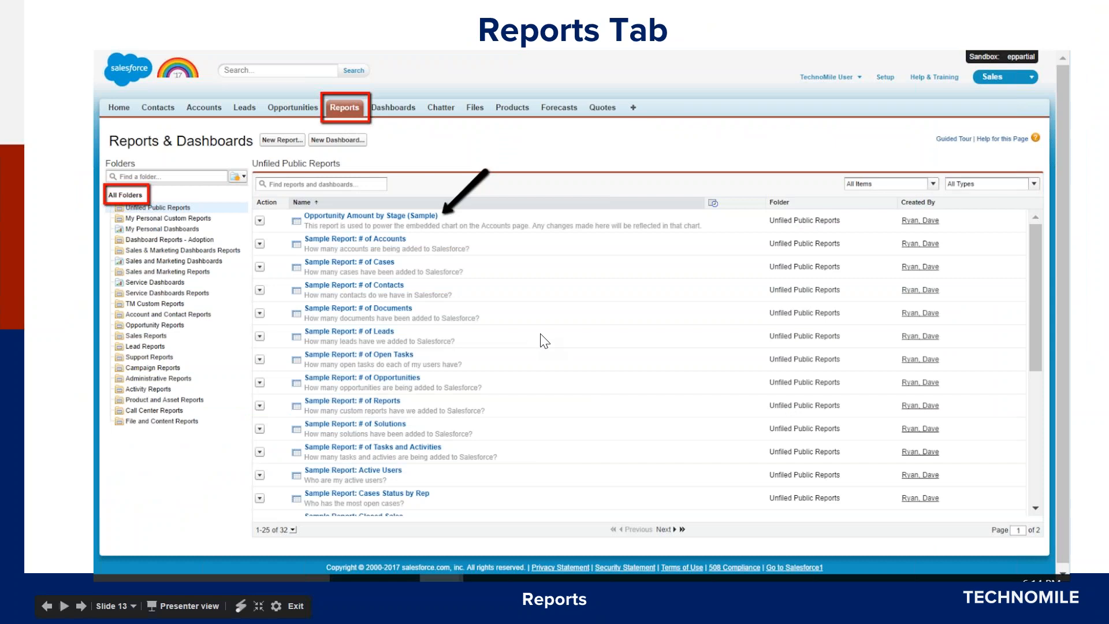
key(Escape)
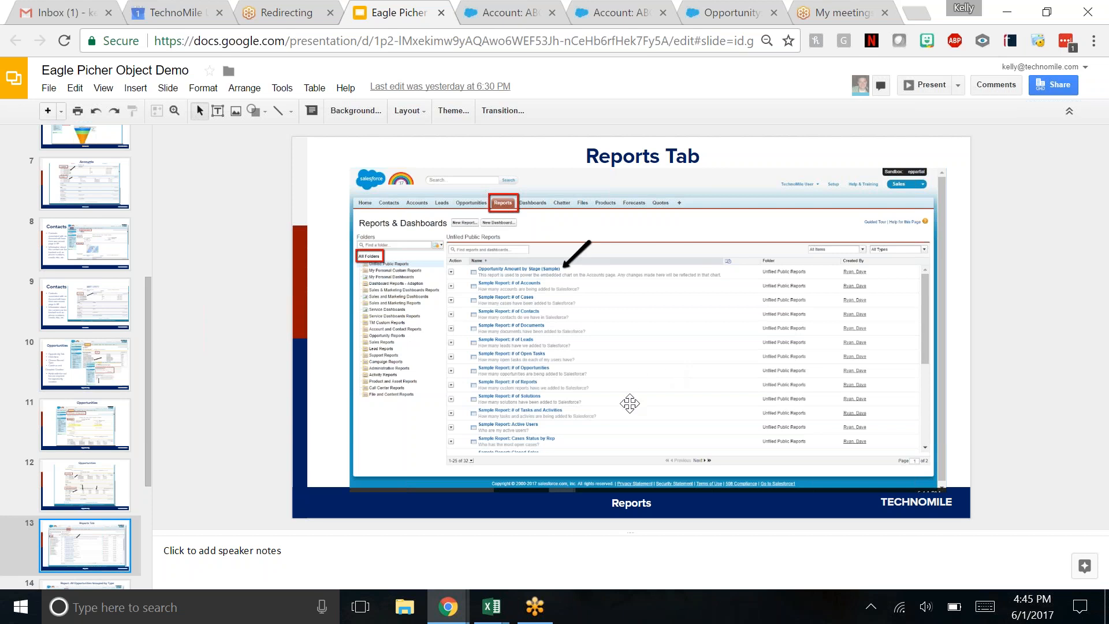
- Switch back to Salesforce and leave Sample Opp 1 for the Reports & Dashboards page
click(728, 14)
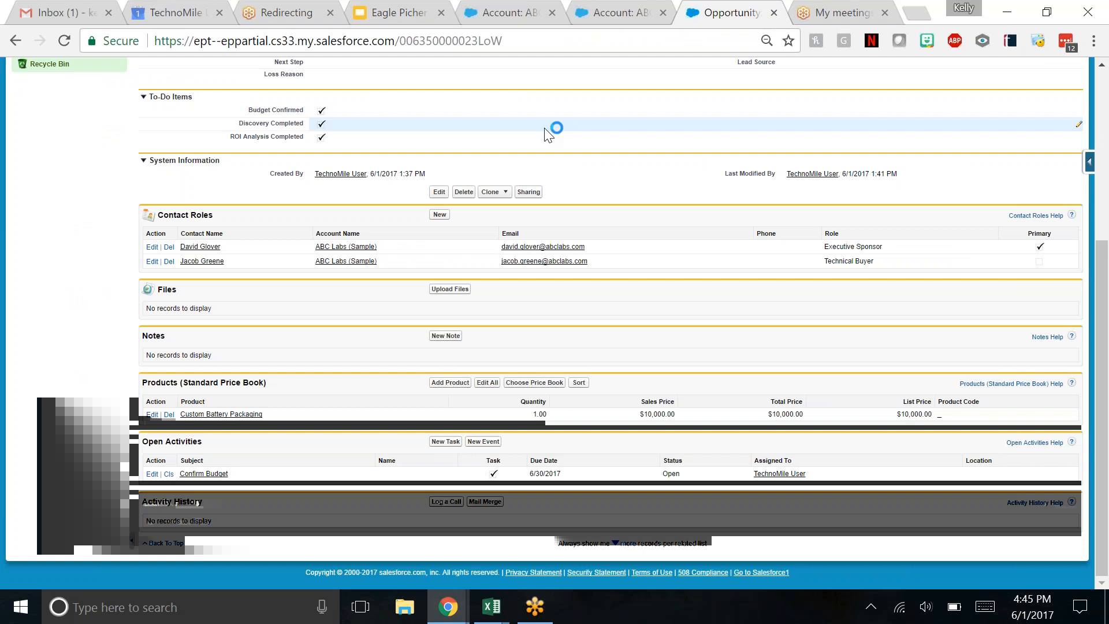
scroll(549, 134, up, 5)
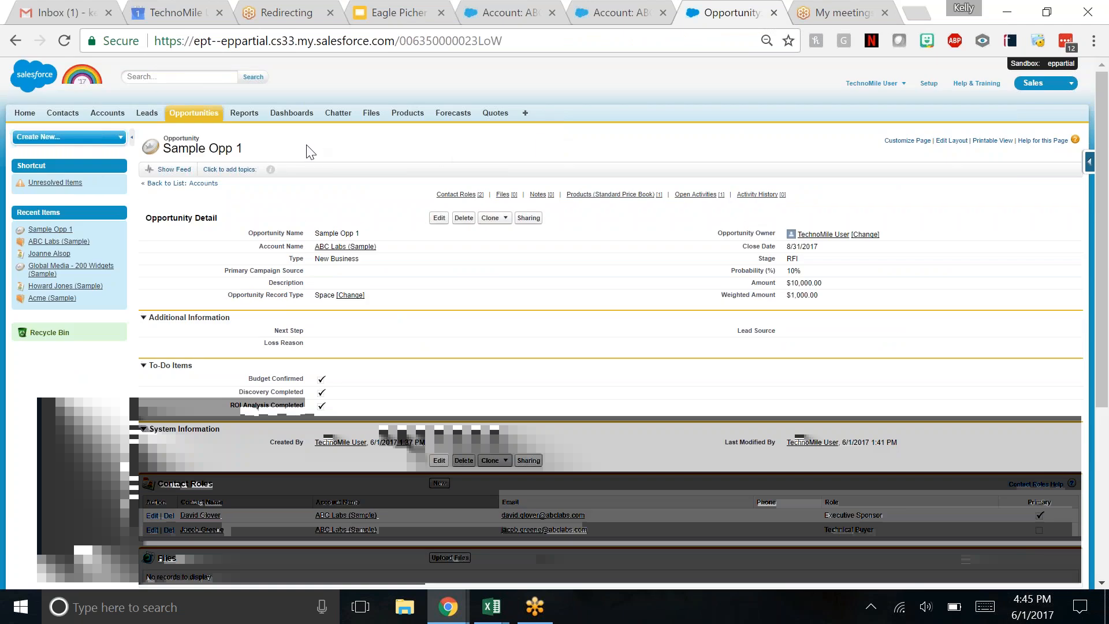
click(194, 112)
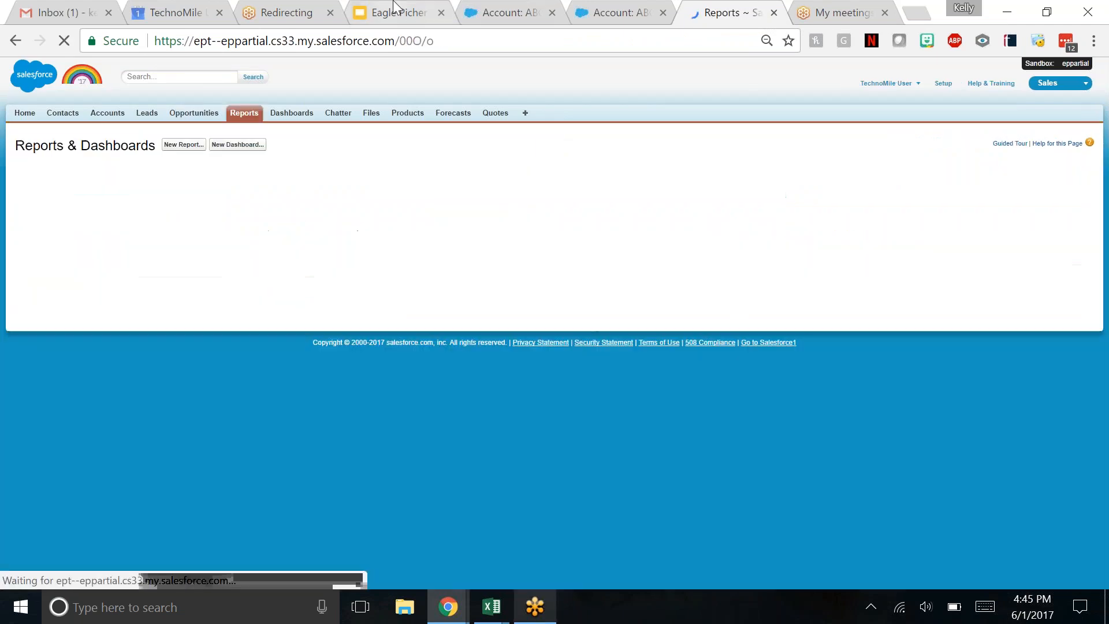
- Switch to the Google Slides deck, present the Reports Tab slide in full screen and exit the presentation
click(399, 12)
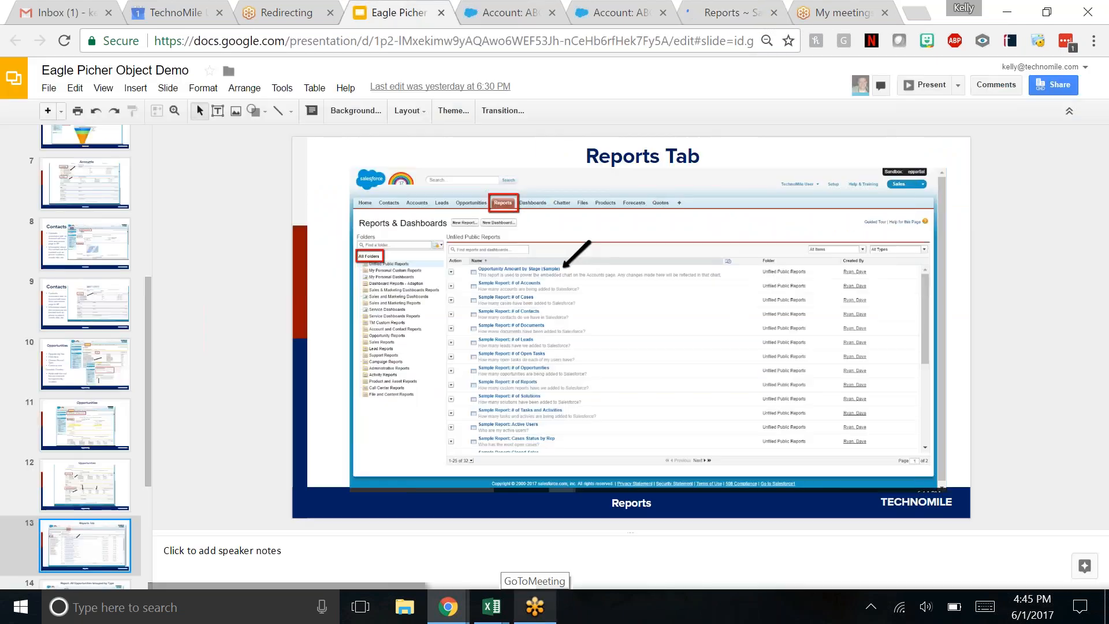
click(932, 86)
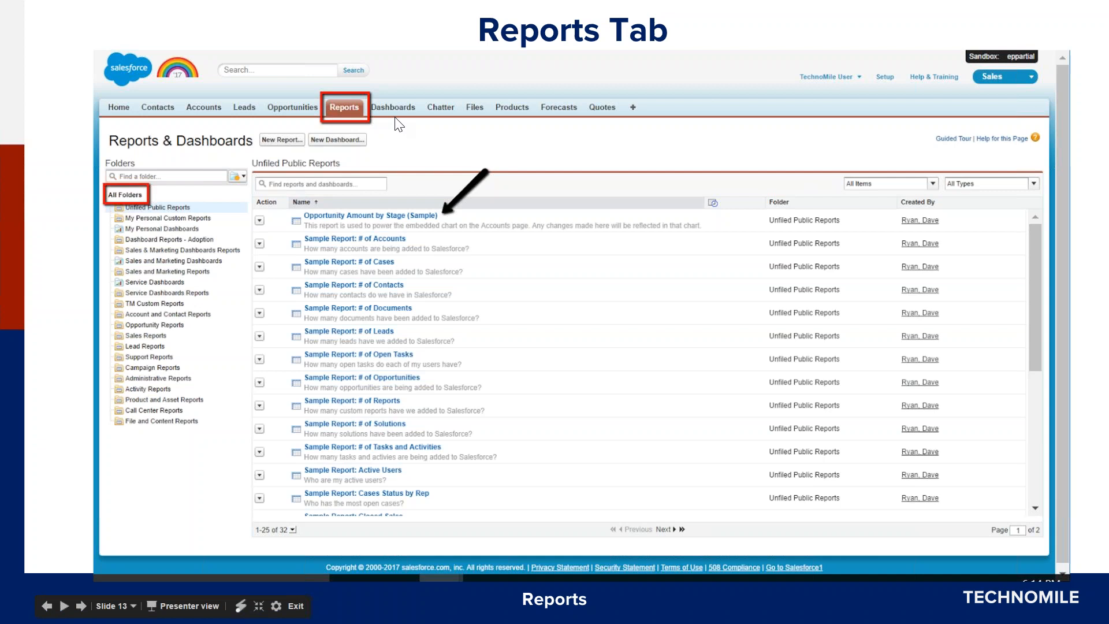
key(Escape)
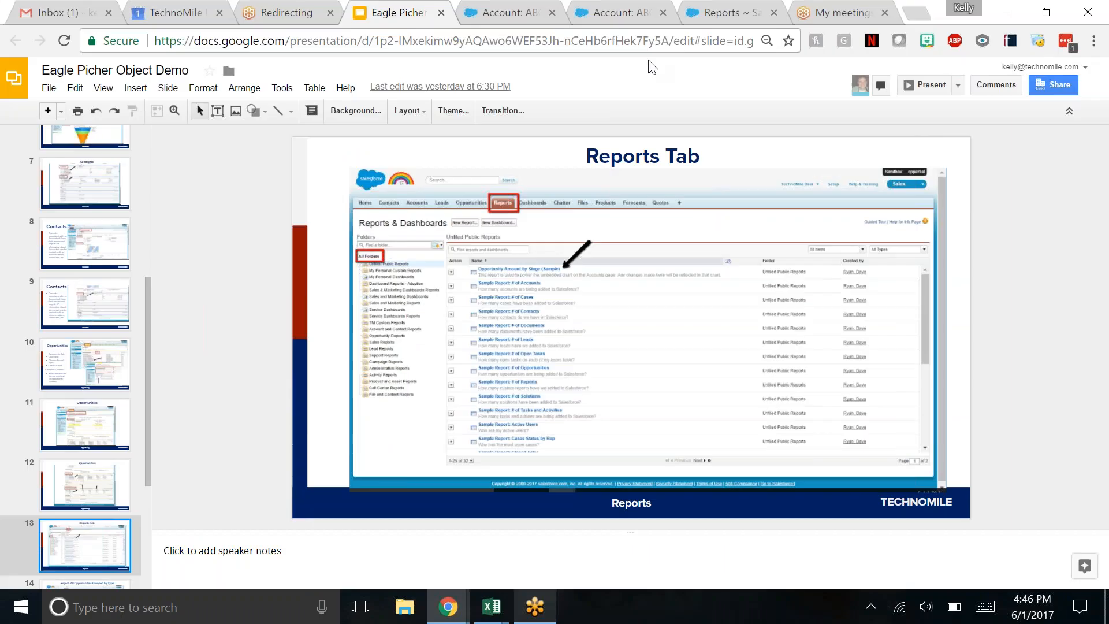
- Switch back to Salesforce and open the report Opportuntities by Record Rype, pointing out its title
click(733, 15)
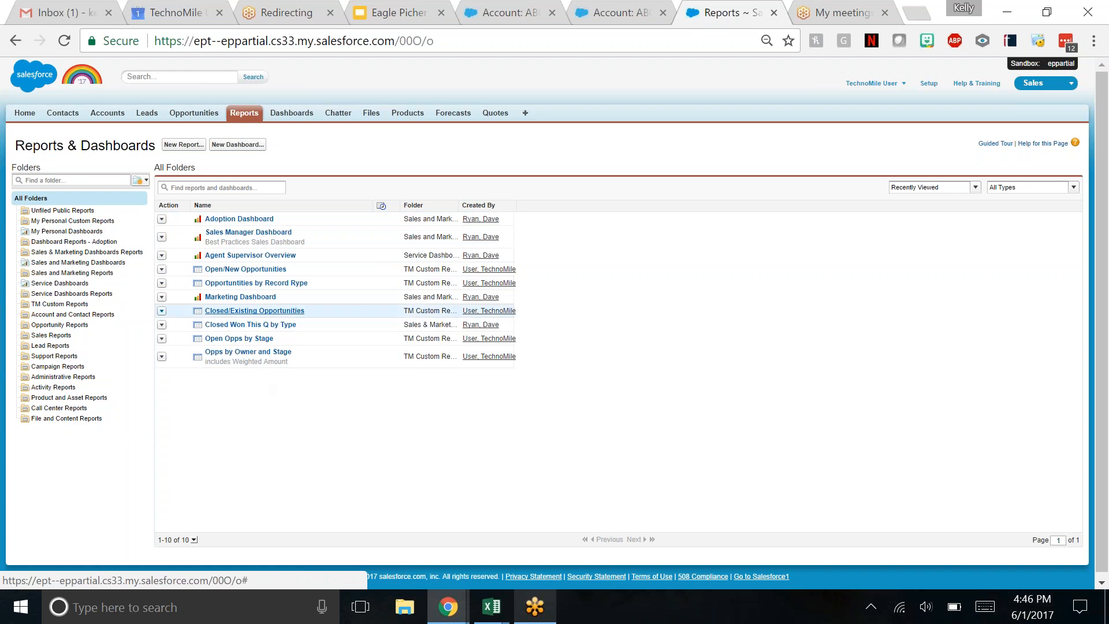
click(245, 287)
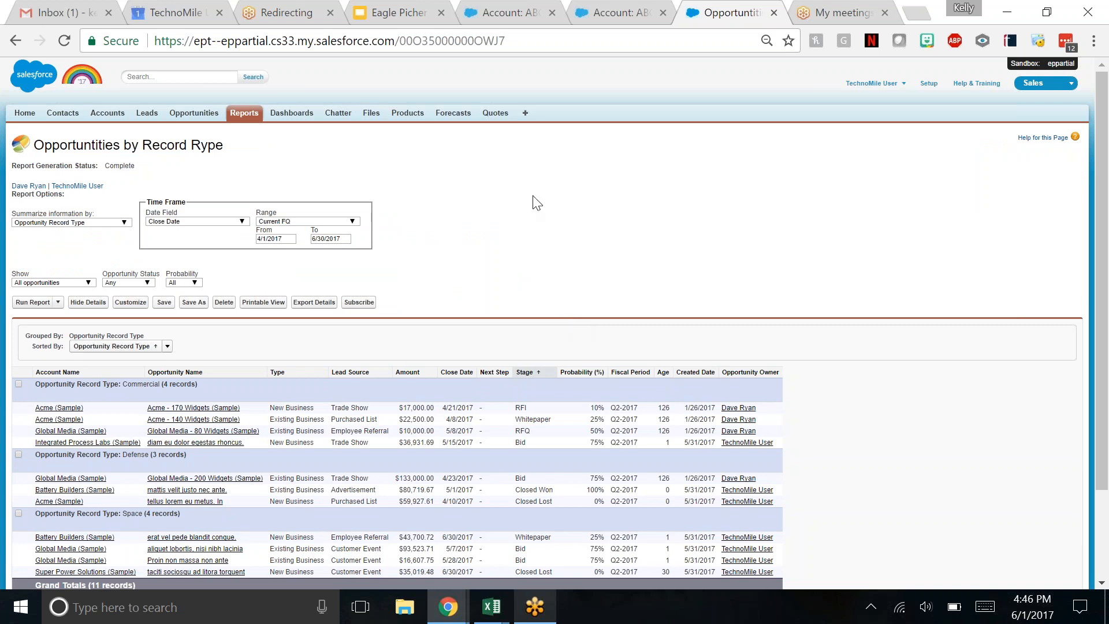
drag(32, 146, 231, 148)
click(232, 148)
- Examine the report's choices for opportunity status, whose opportunities to show, and close date range, keeping the range at Current FQ
click(147, 283)
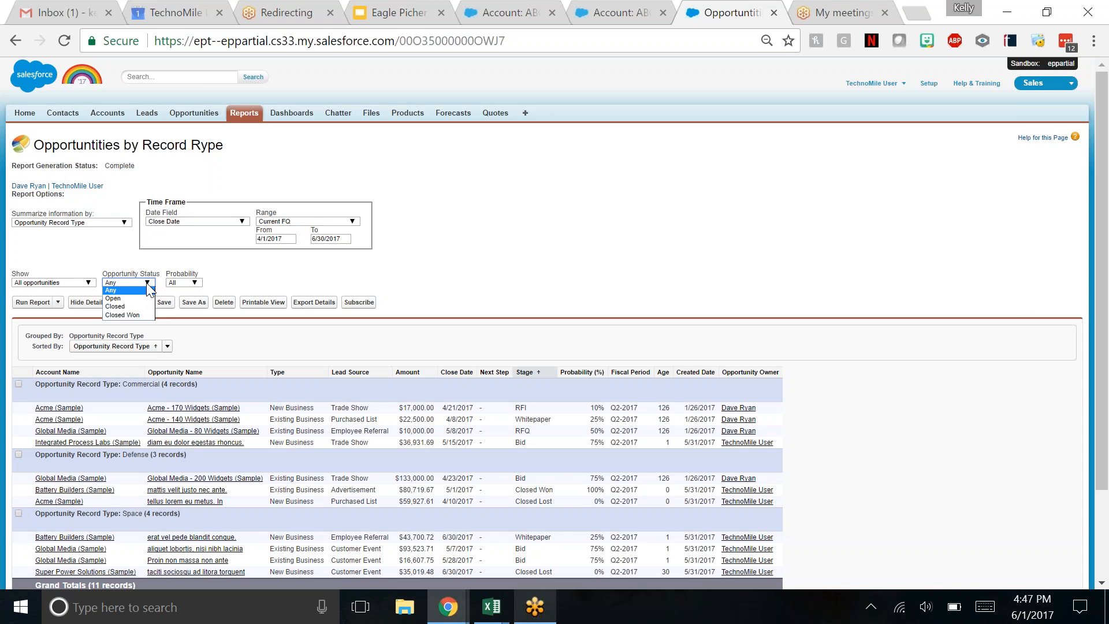
click(148, 284)
click(89, 283)
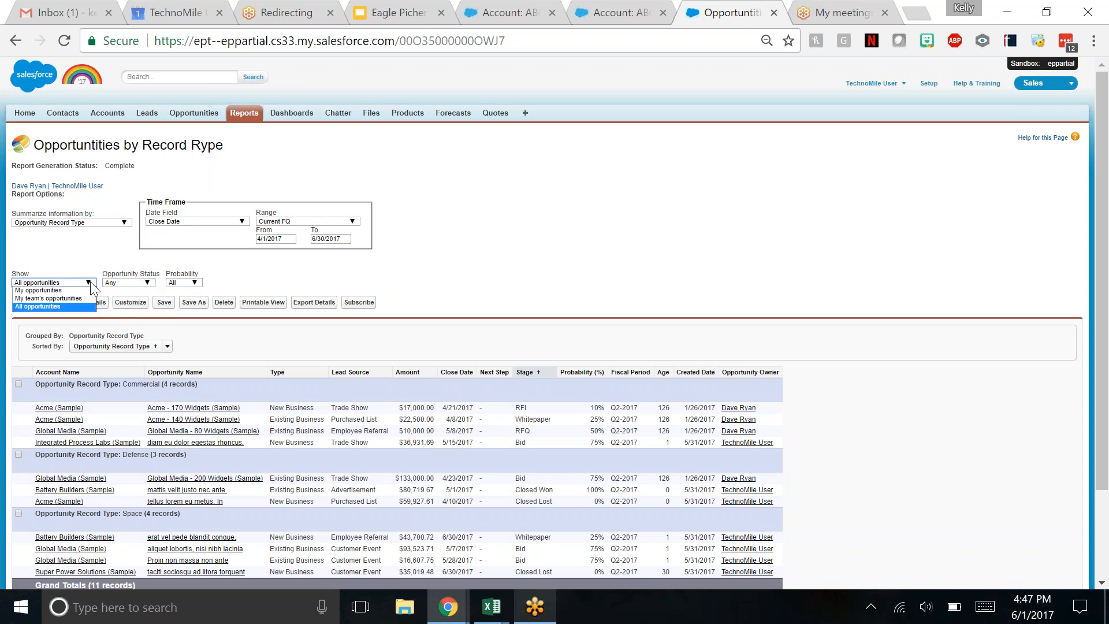
click(89, 283)
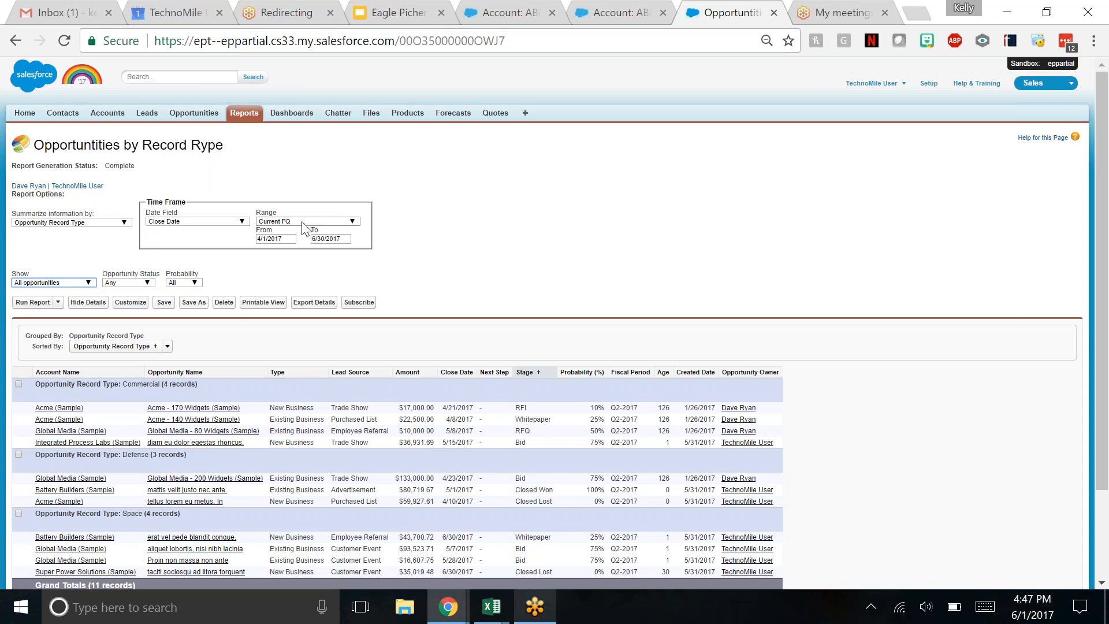
click(283, 239)
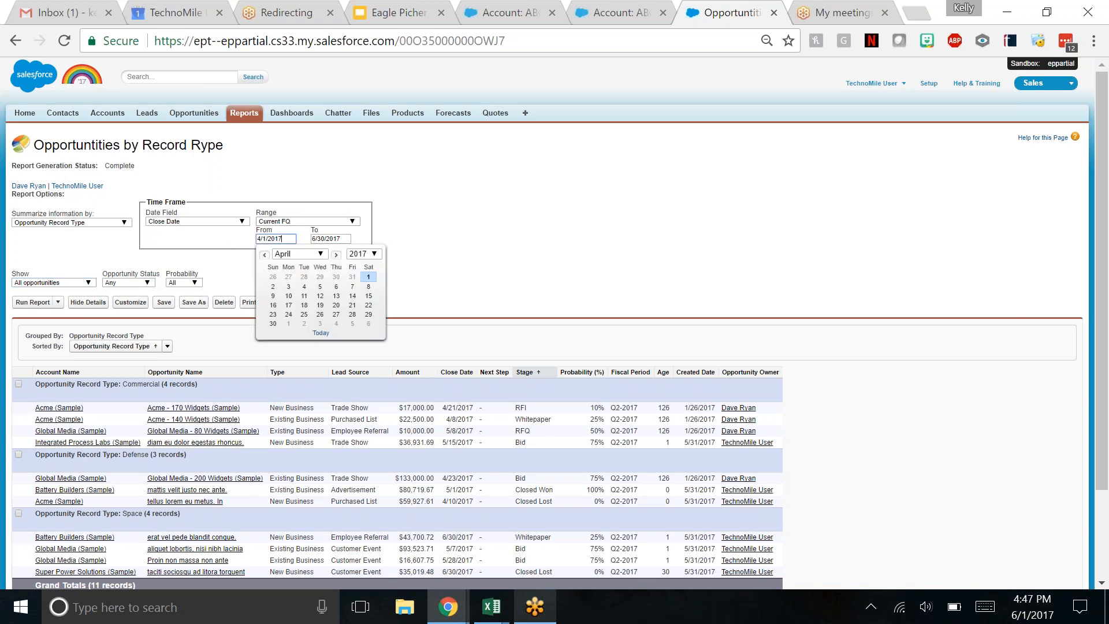
click(337, 239)
click(316, 239)
click(312, 220)
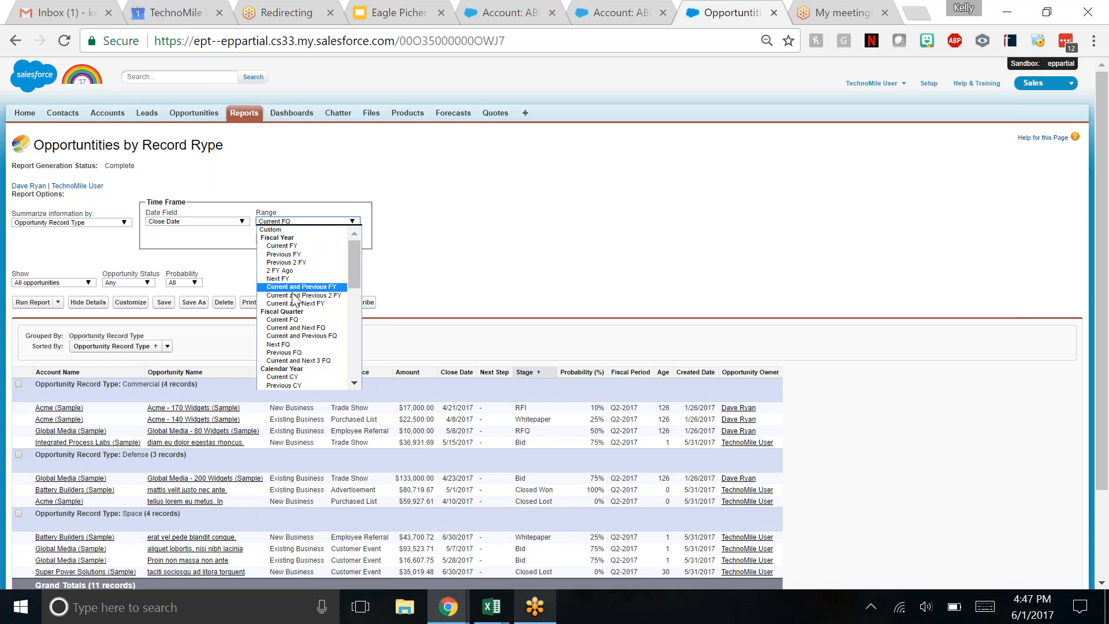
click(289, 320)
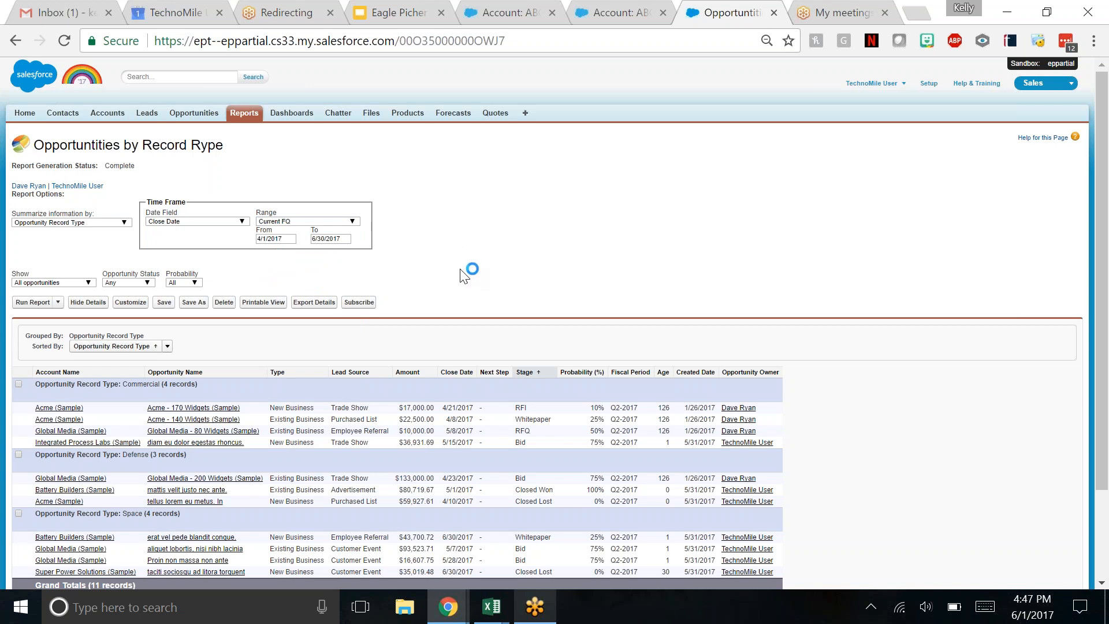
- Point out the Commercial record type group, set the close date range to Current FY and run the report
scroll(453, 240, down, 2)
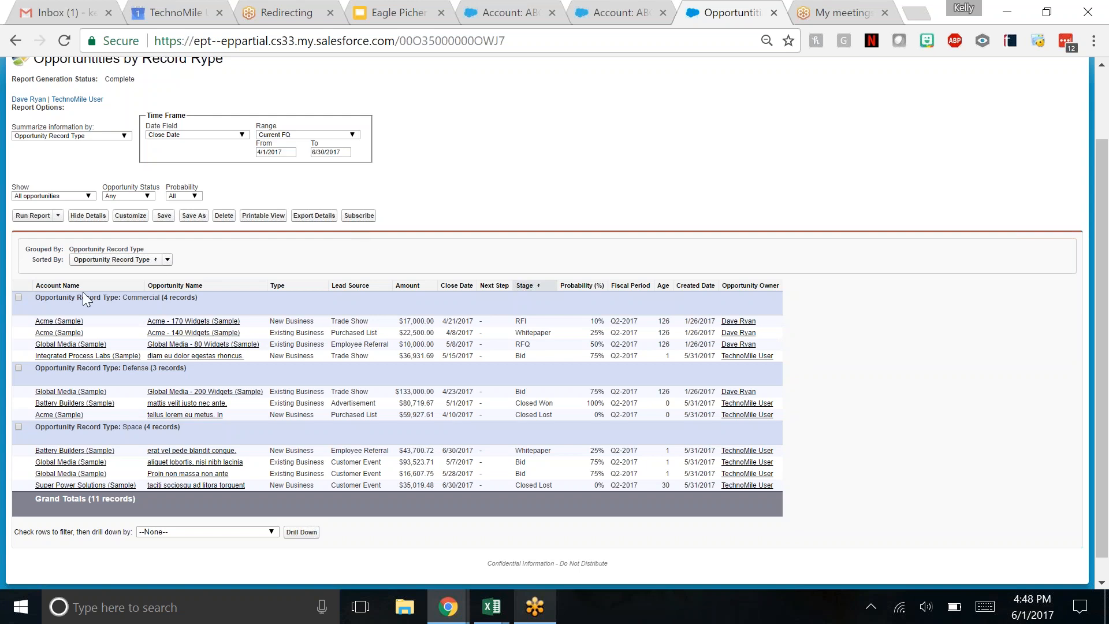
drag(36, 297, 161, 299)
click(164, 298)
click(307, 135)
click(305, 159)
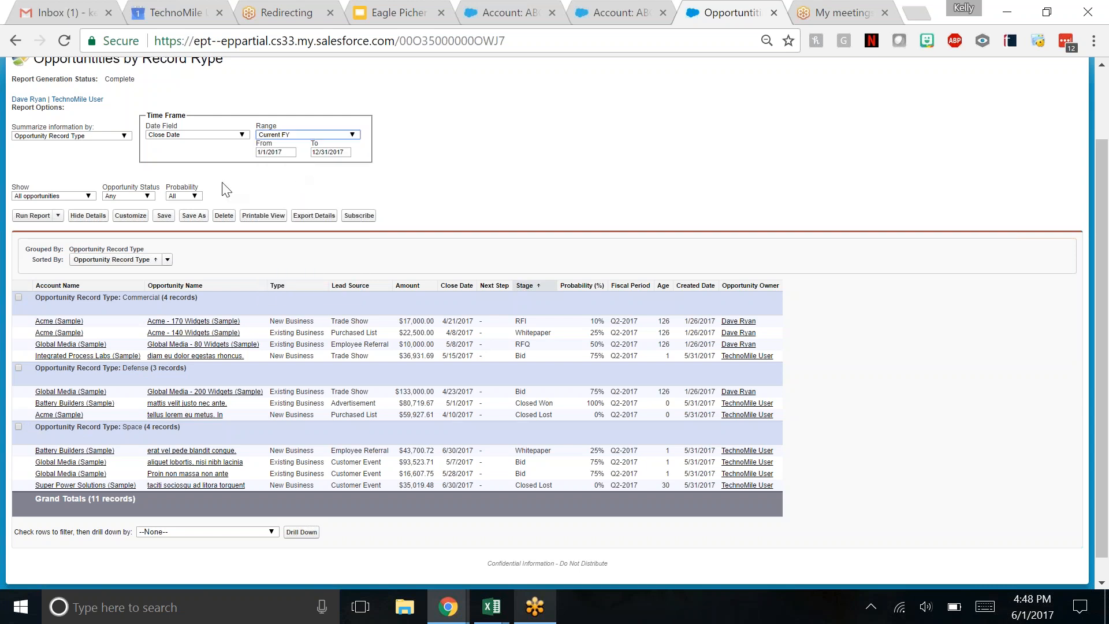
click(39, 216)
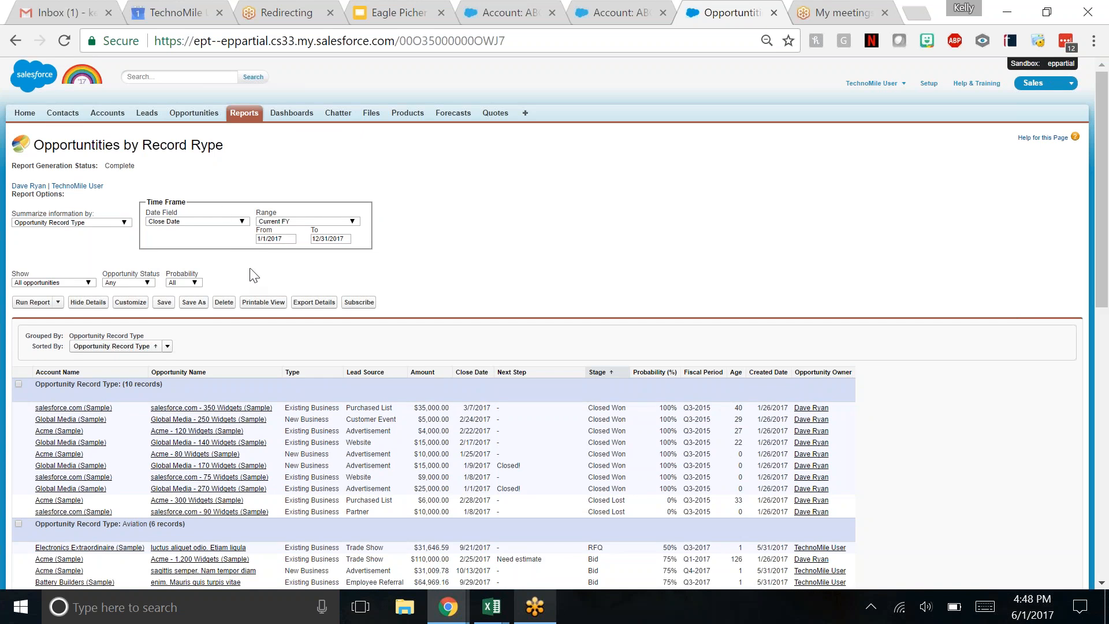
- Review the grouped opportunities, customize the report by adding the Weighted Amount field as a column after Amount, and run it
scroll(255, 272, down, 5)
scroll(401, 257, down, 5)
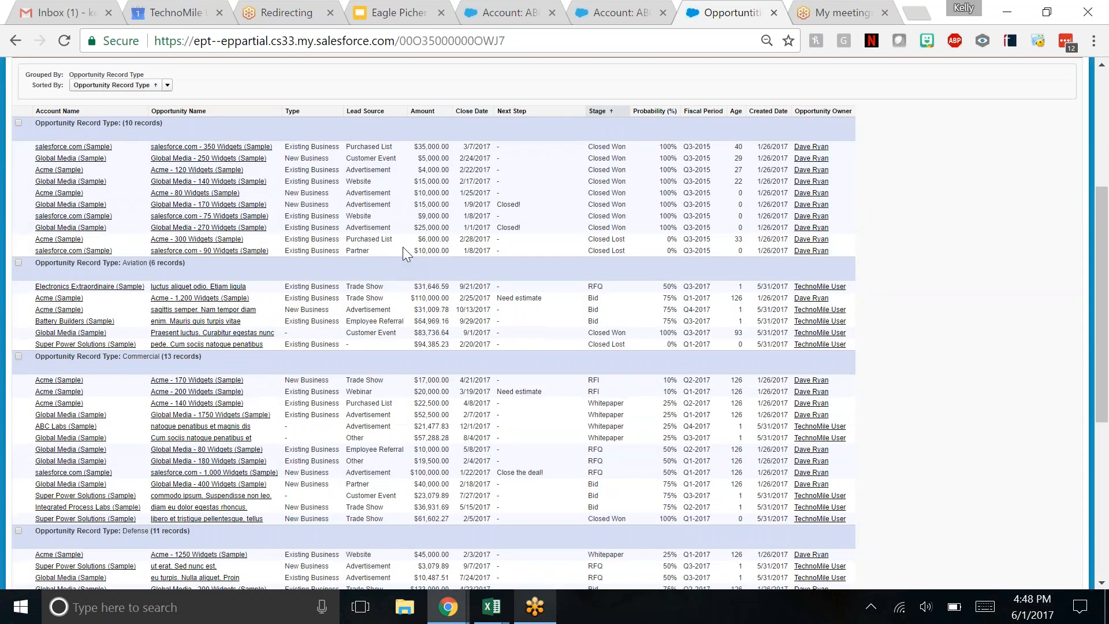
scroll(404, 248, down, 2)
scroll(403, 248, up, 10)
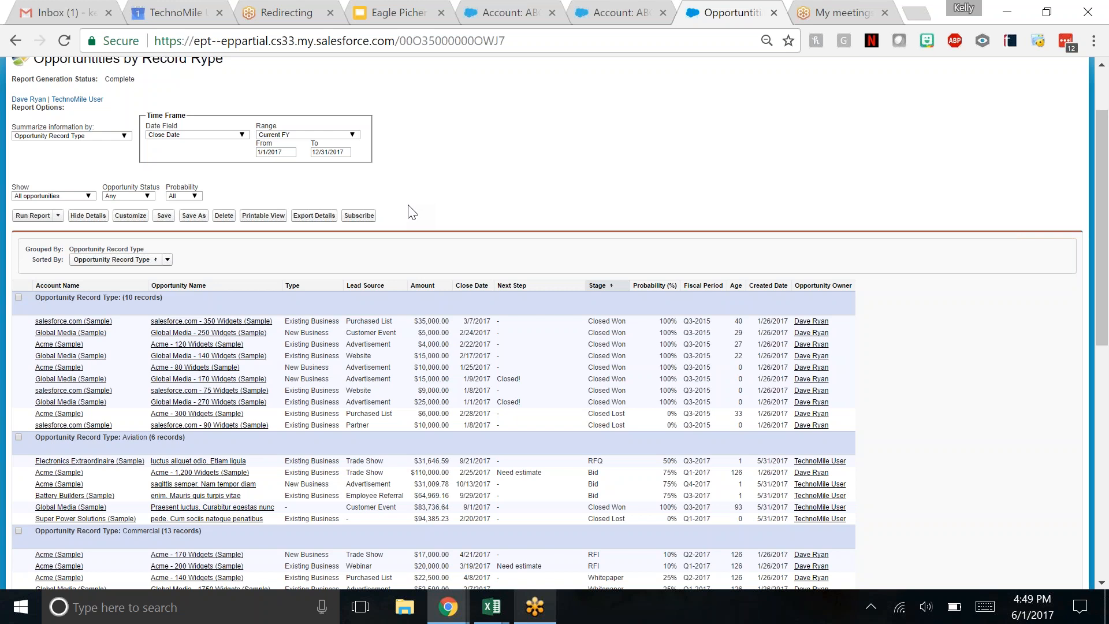
click(131, 218)
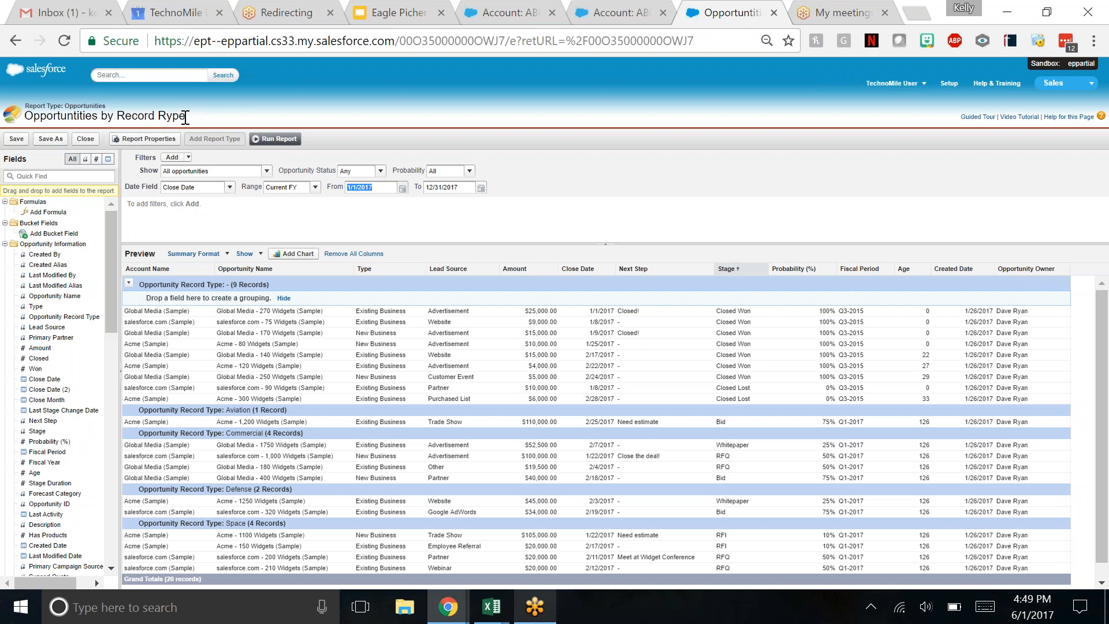
click(34, 176)
text(weigh)
drag(54, 212, 545, 264)
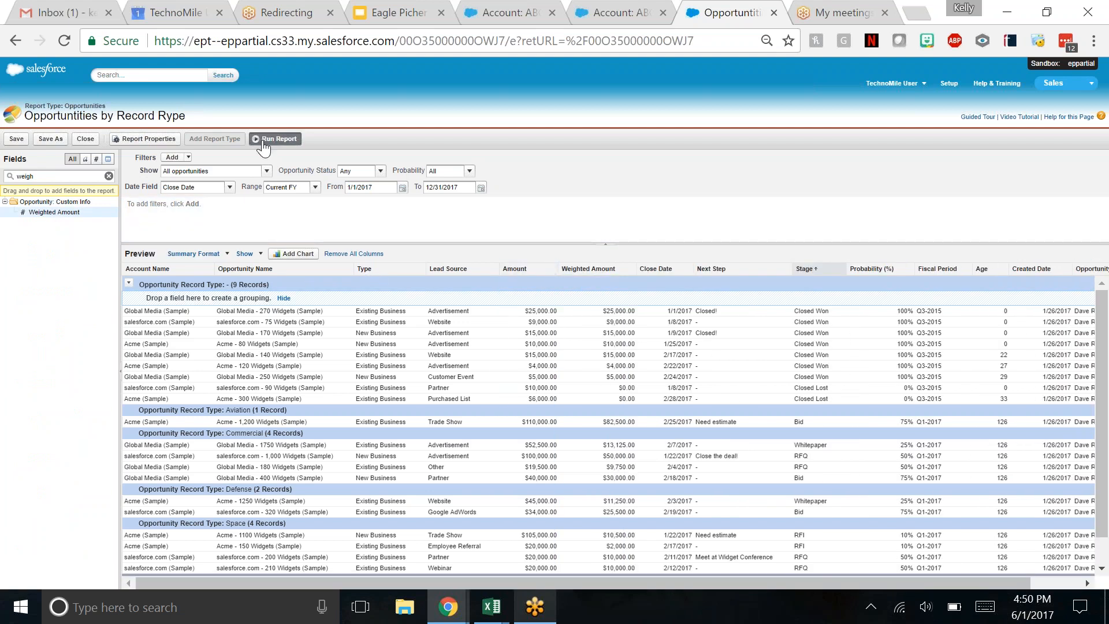
click(264, 140)
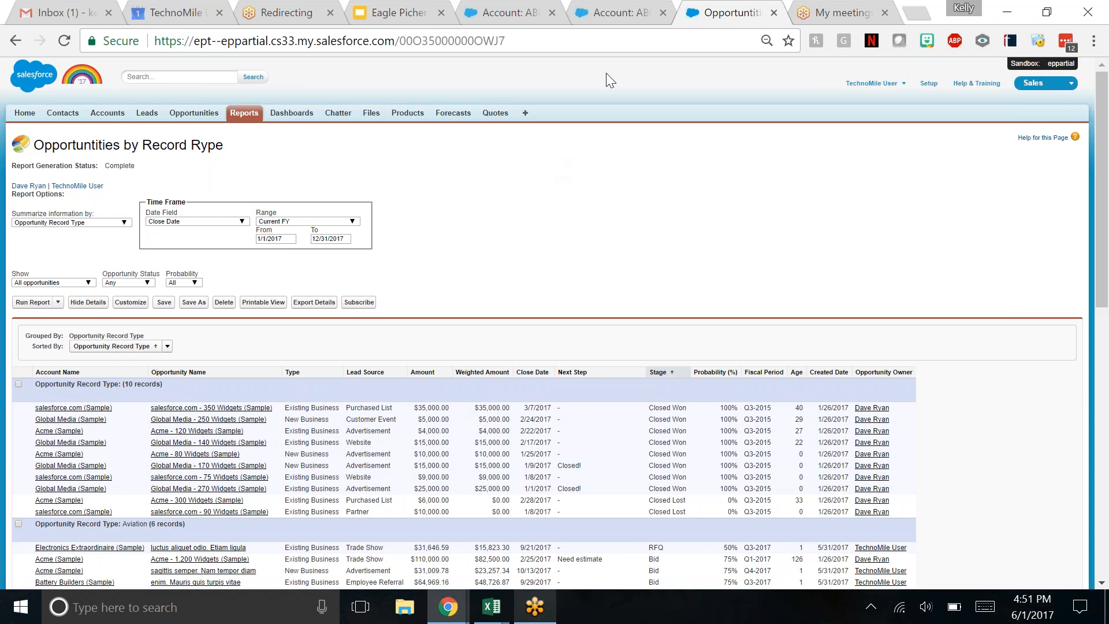
- Switch to the Google Slides deck and start presenting from the Reports Tab slide
click(386, 10)
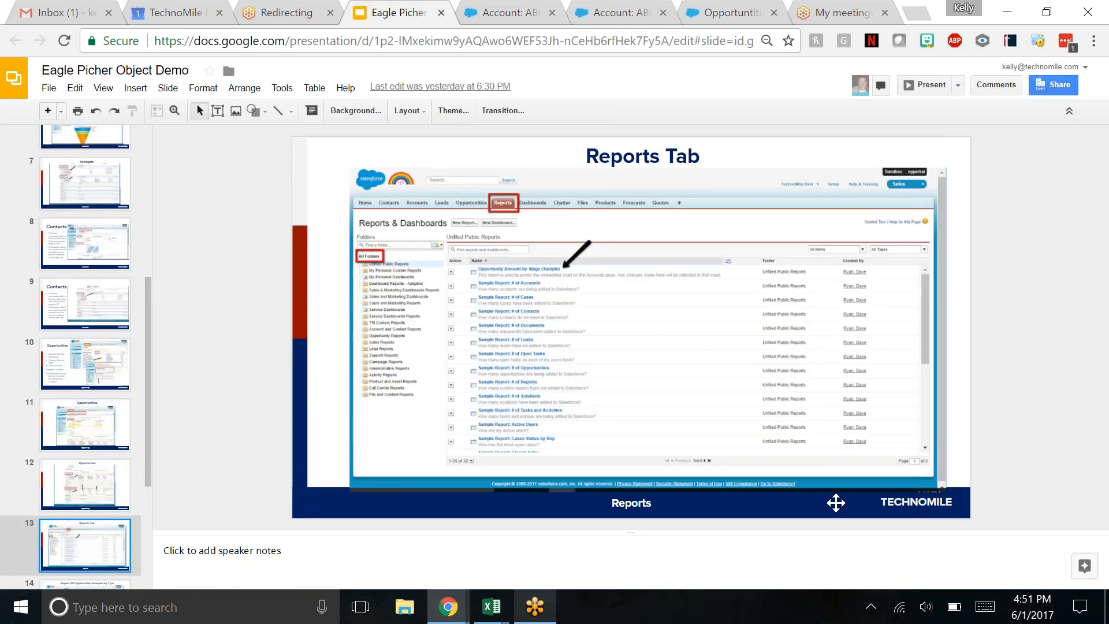
click(933, 85)
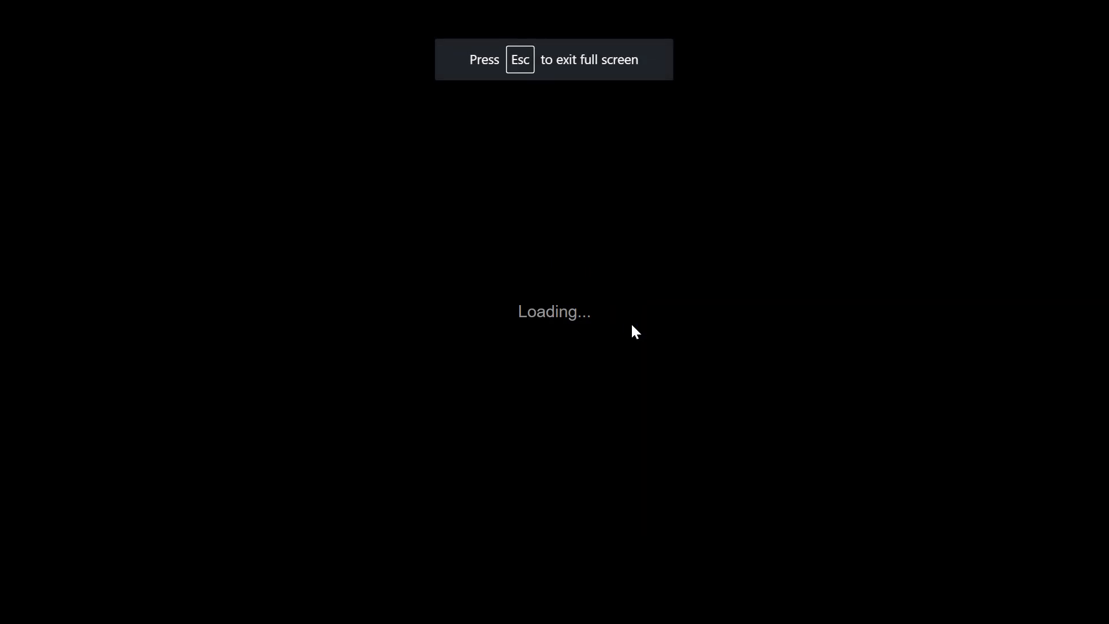